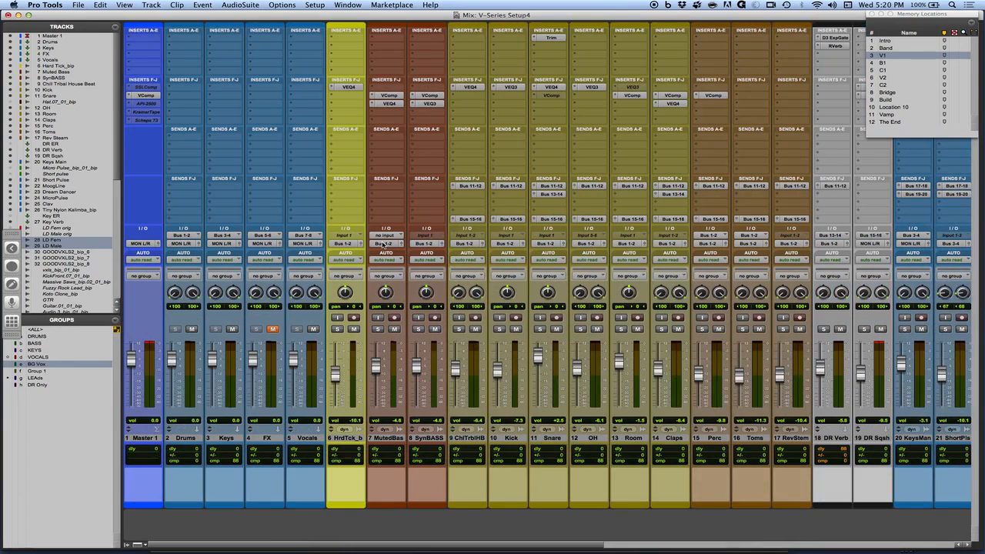
# Open the VComp and SSLComp inserts on the Master 1 track and position the SSLComp window over the mixer.
pyautogui.click(143, 96)
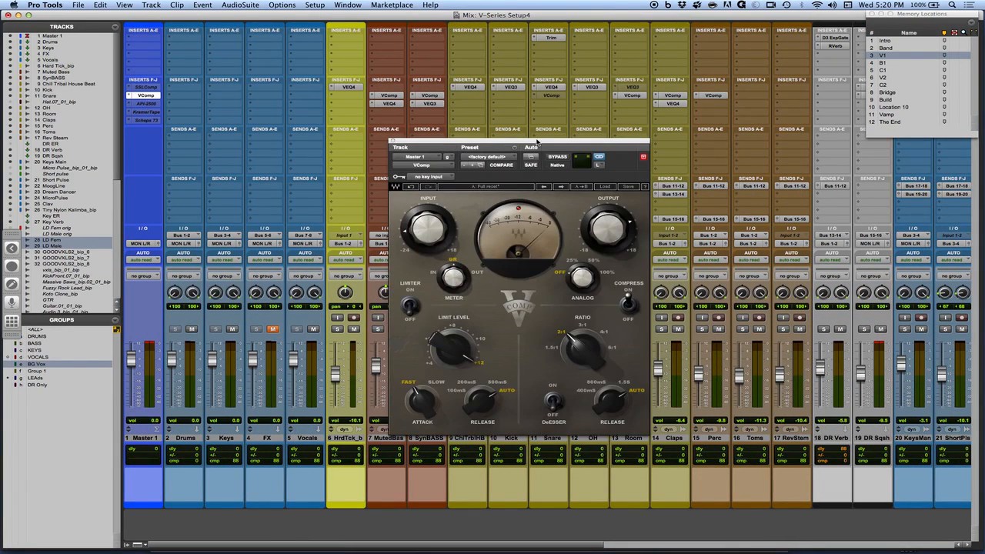
pyautogui.moveTo(537, 140); pyautogui.dragTo(689, 116)
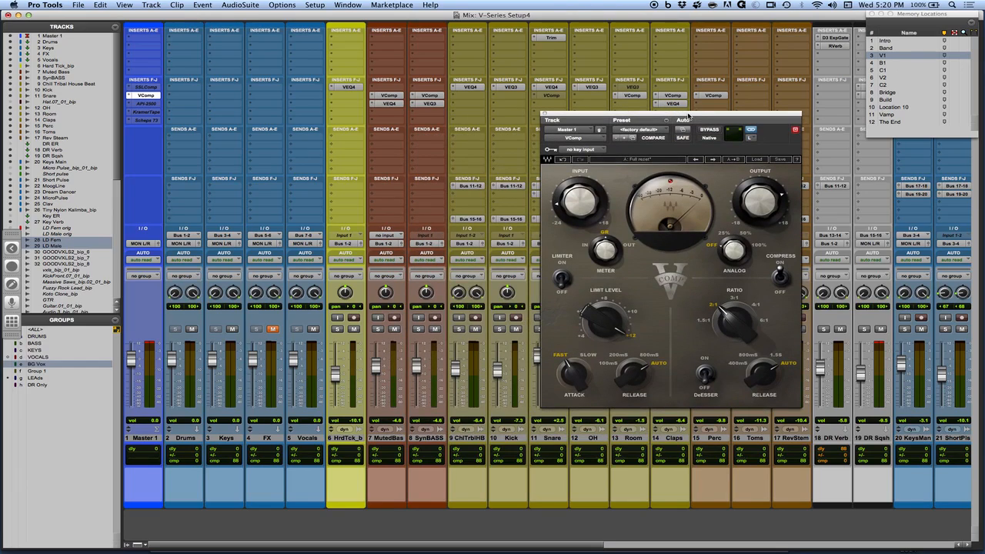
pyautogui.click(143, 87)
pyautogui.moveTo(635, 117); pyautogui.dragTo(431, 109)
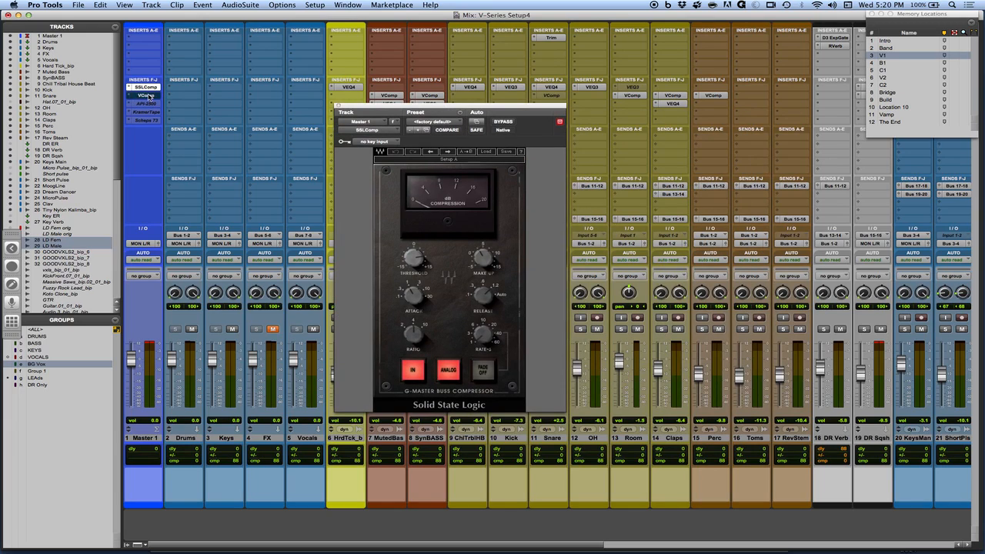
pyautogui.moveTo(461, 105); pyautogui.dragTo(504, 74)
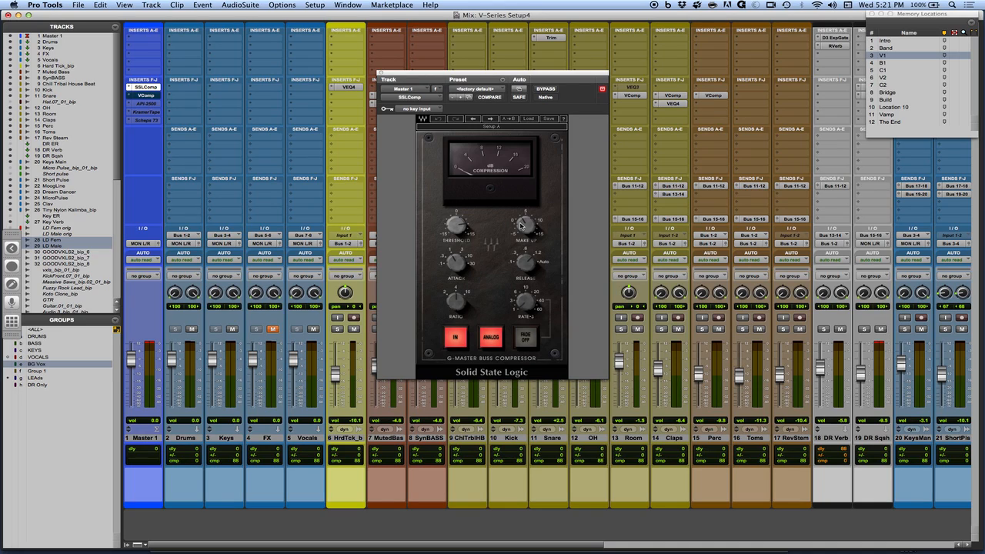
# Adjust the attack, release and make-up gain on the Master 1 SSLComp.
pyautogui.moveTo(461, 263); pyautogui.dragTo(462, 269)
pyautogui.moveTo(524, 268); pyautogui.dragTo(526, 269)
pyautogui.click(461, 265)
pyautogui.click(526, 224)
pyautogui.moveTo(526, 224); pyautogui.dragTo(526, 223)
pyautogui.moveTo(452, 302)
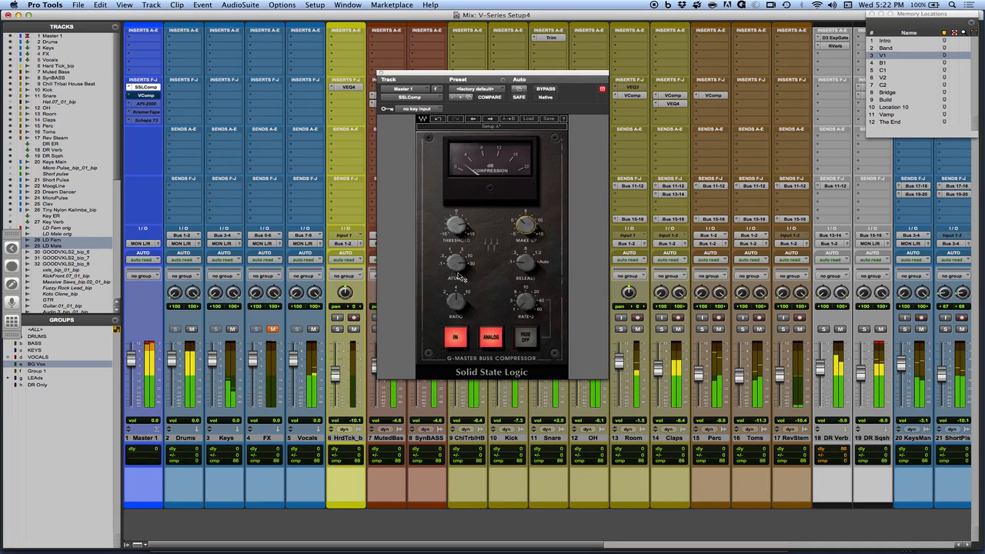
# Recall the Band memory location and adjust the SSLComp threshold, comparing the mix with the compressor bypassed and active.
pyautogui.click(900, 47)
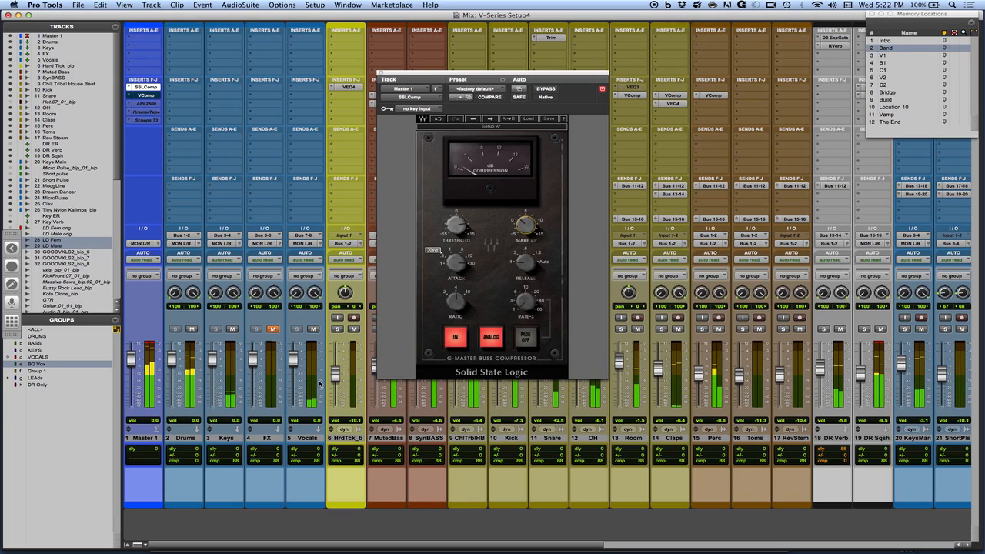
pyautogui.click(455, 228)
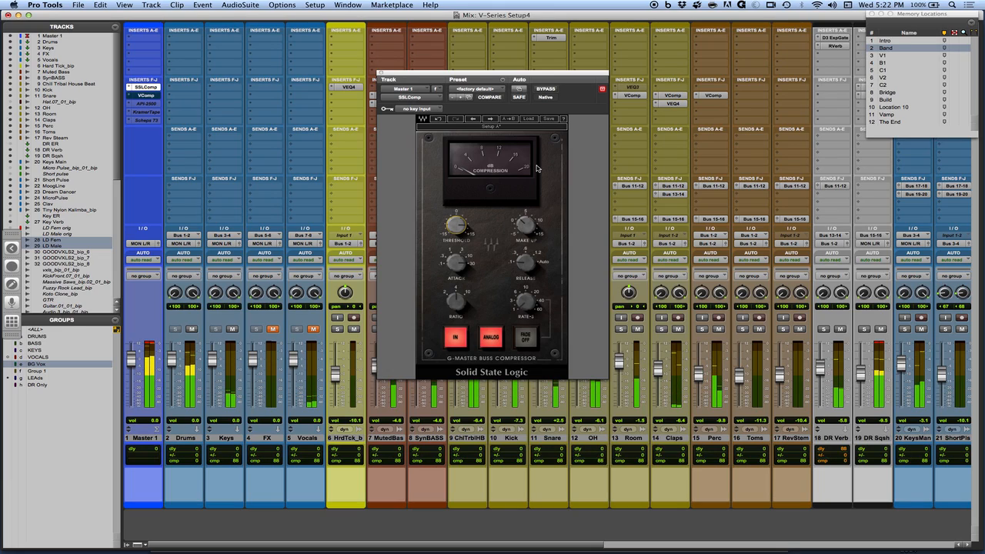
pyautogui.click(547, 90)
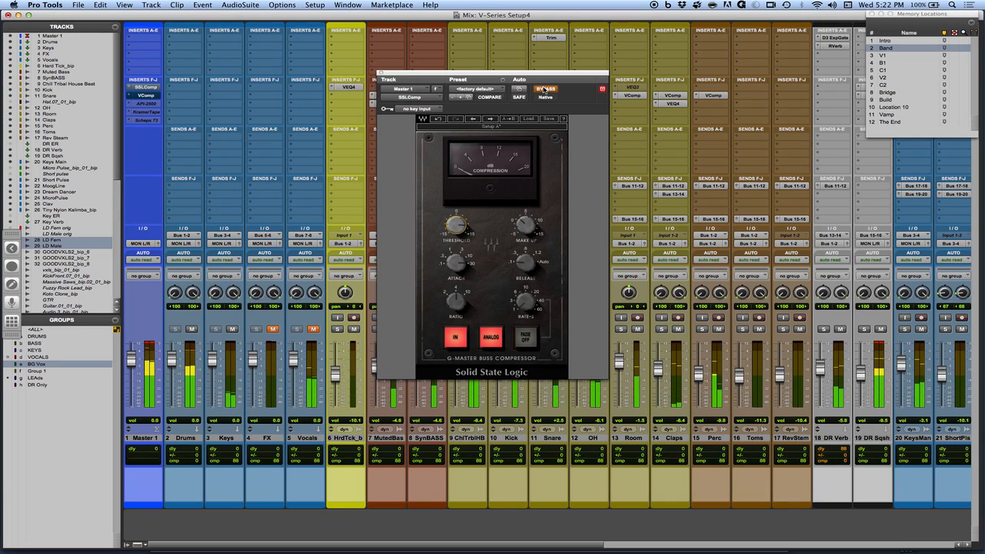
pyautogui.click(544, 90)
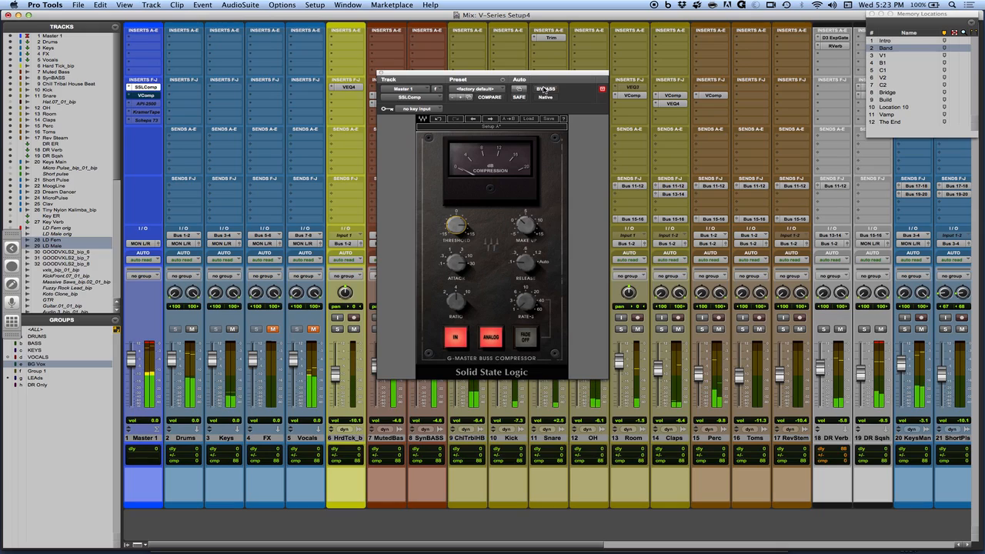
# Fine-tune the SSLComp threshold during playback and check the compressed mix against bypass.
pyautogui.moveTo(527, 229)
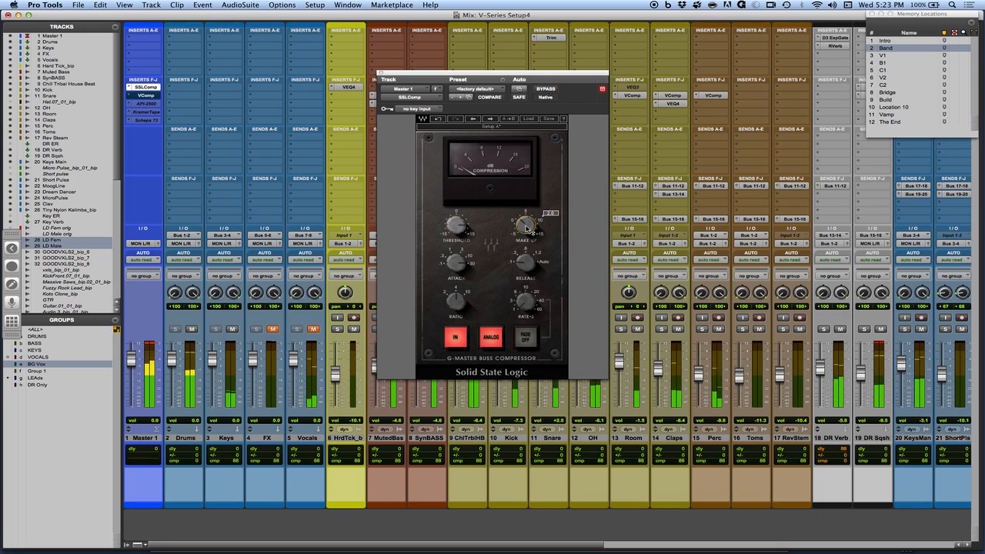
pyautogui.moveTo(442, 215)
pyautogui.moveTo(456, 224); pyautogui.dragTo(456, 227)
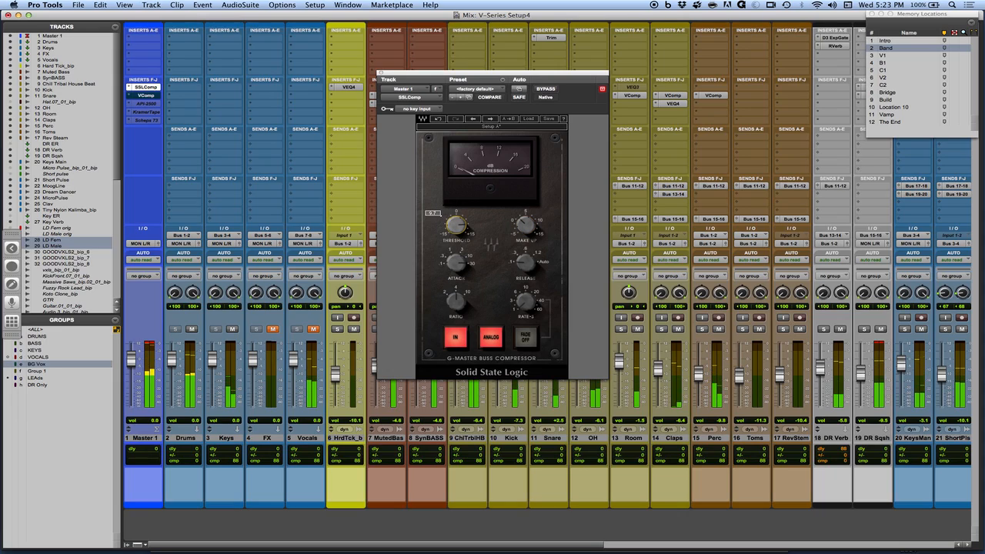
pyautogui.click(546, 89)
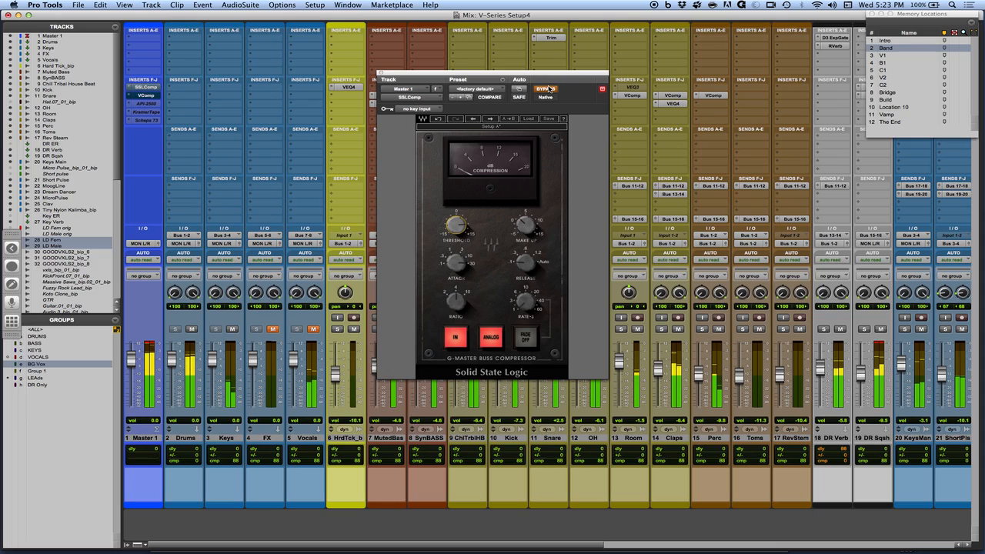
pyautogui.click(547, 89)
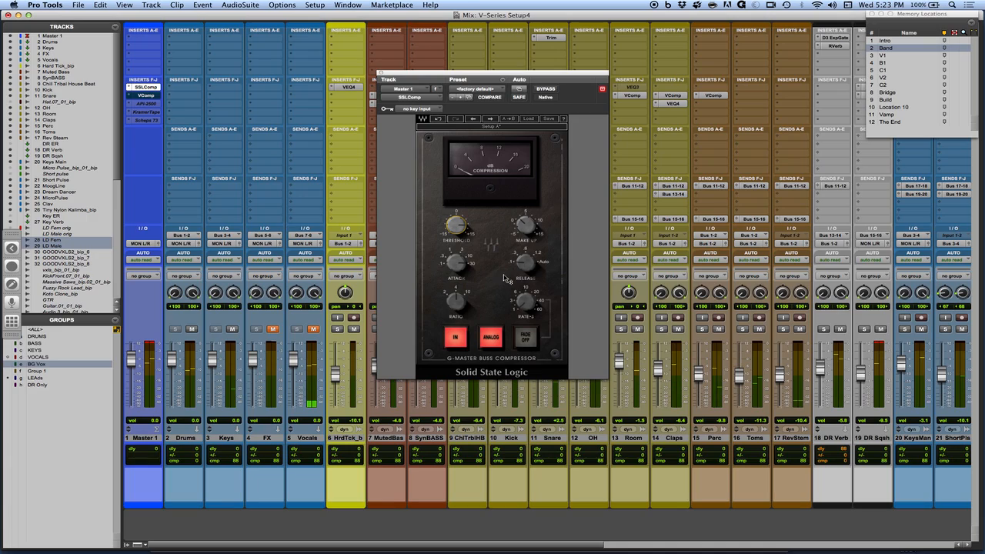
# Review the SSLComp threshold, attack and release settings and compare the mix with and without the compressor.
pyautogui.moveTo(523, 271)
pyautogui.moveTo(454, 227)
pyautogui.moveTo(514, 268)
pyautogui.moveTo(458, 237)
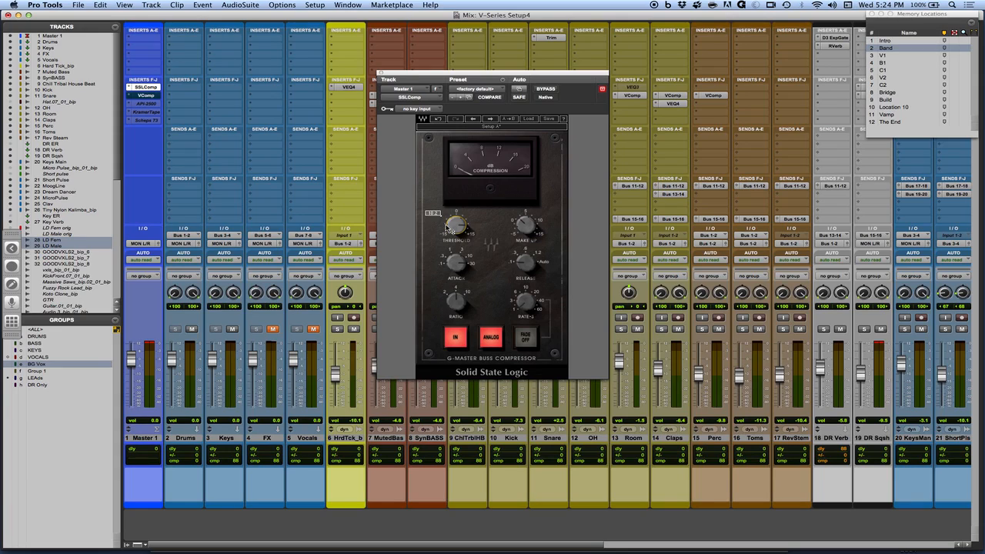
pyautogui.click(545, 89)
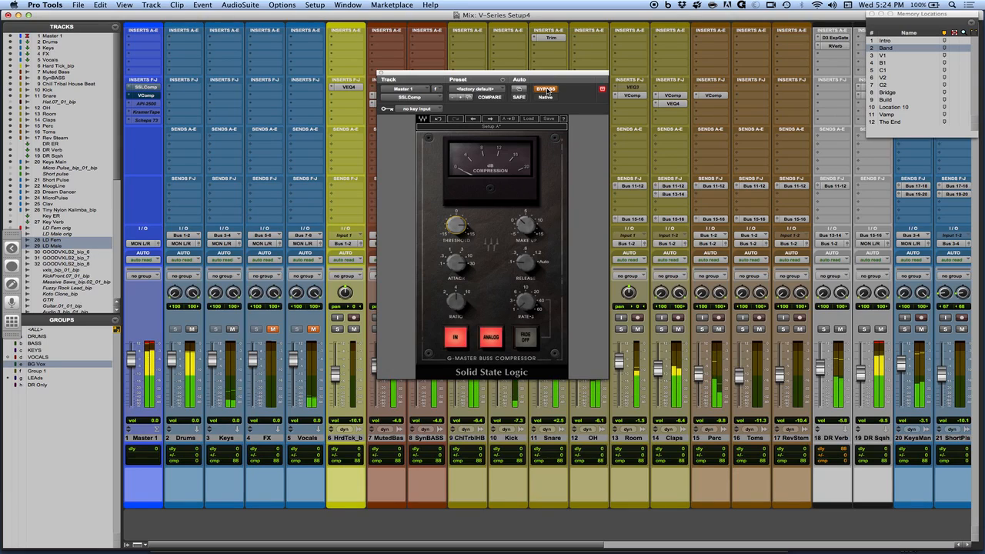
pyautogui.click(544, 90)
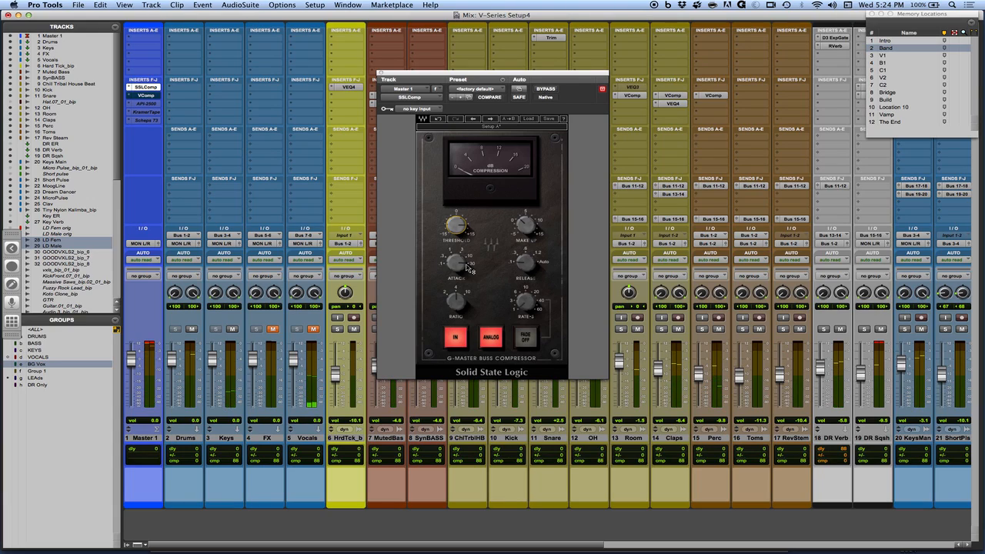
# Bypass the SSLComp on Master 1 and bring up the VComp insert in its place.
pyautogui.moveTo(468, 268)
pyautogui.keyDown('super'); pyautogui.click(151, 88); pyautogui.keyUp('super')
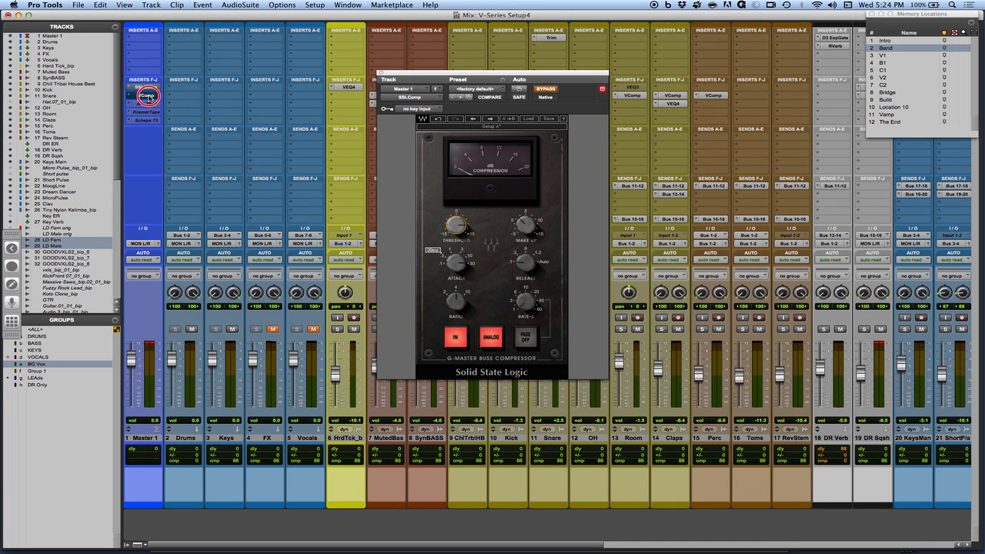
pyautogui.click(146, 95)
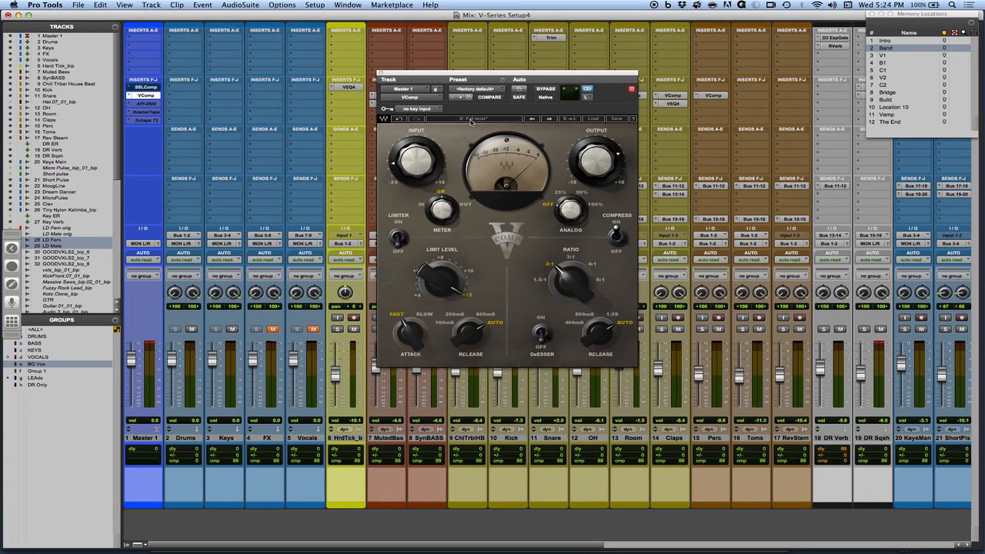
# Set the VComp ratio to 1.5:1 and balance its input and output levels during playback, checking the result against bypass.
pyautogui.click(540, 284)
pyautogui.press('space')
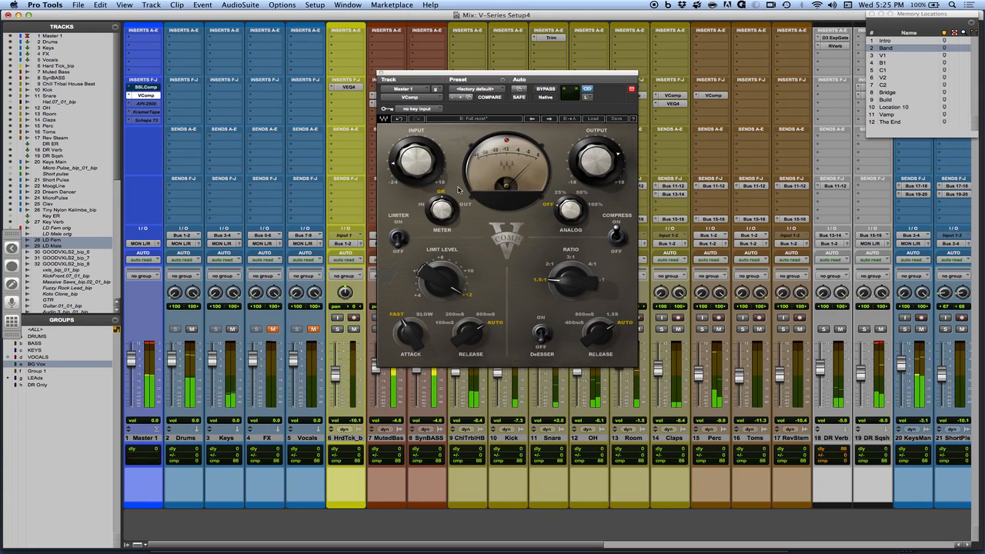
pyautogui.moveTo(417, 161); pyautogui.dragTo(416, 173)
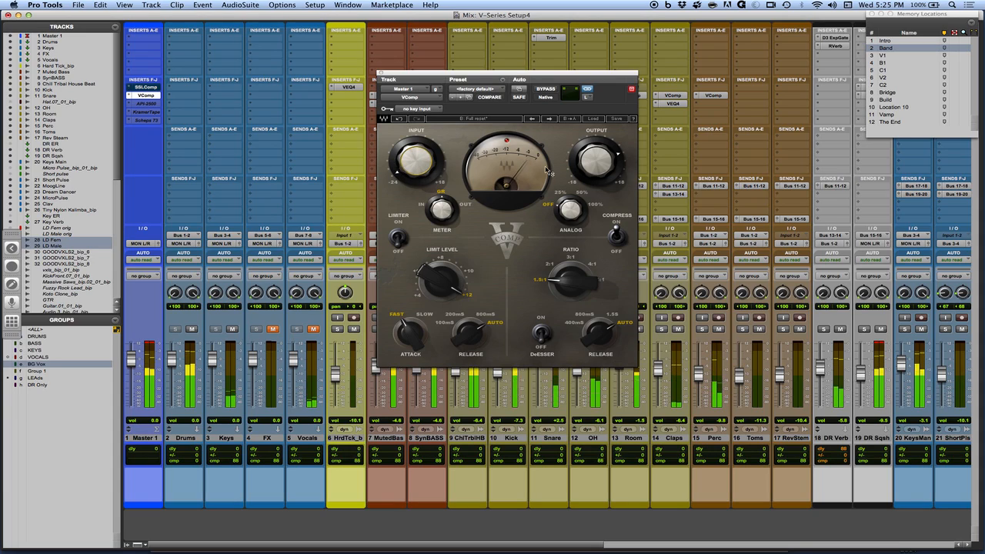
pyautogui.moveTo(596, 162); pyautogui.dragTo(597, 151)
pyautogui.moveTo(416, 162); pyautogui.dragTo(416, 164)
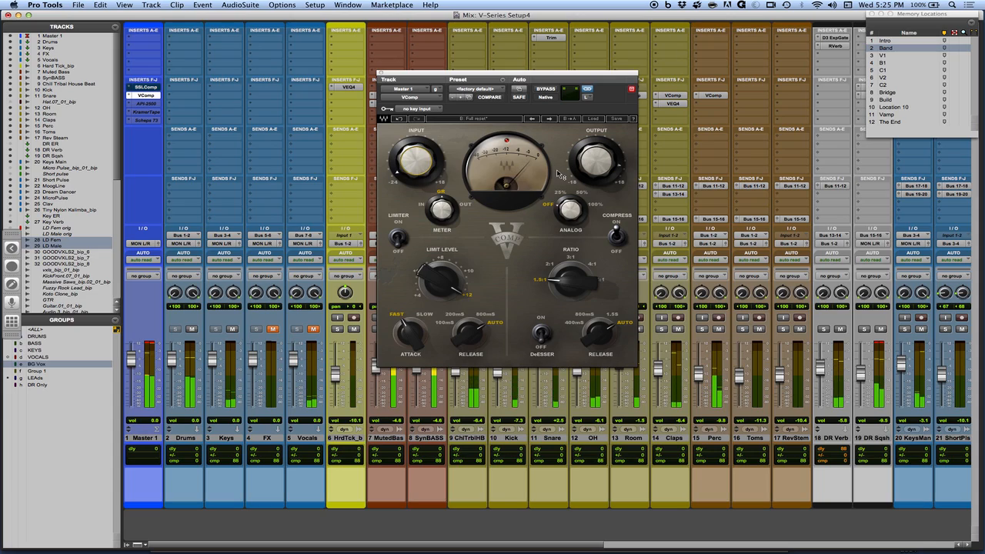
pyautogui.click(545, 89)
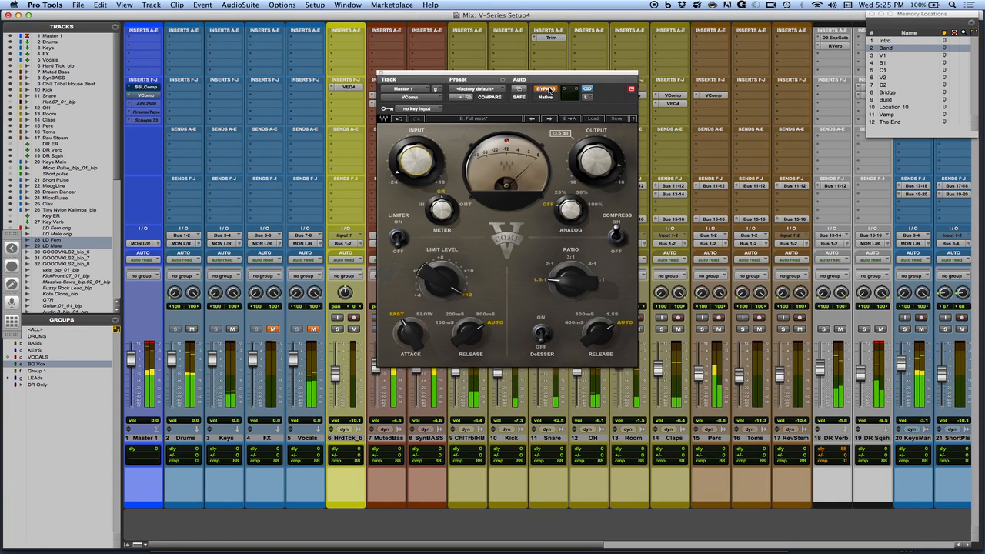
pyautogui.click(550, 89)
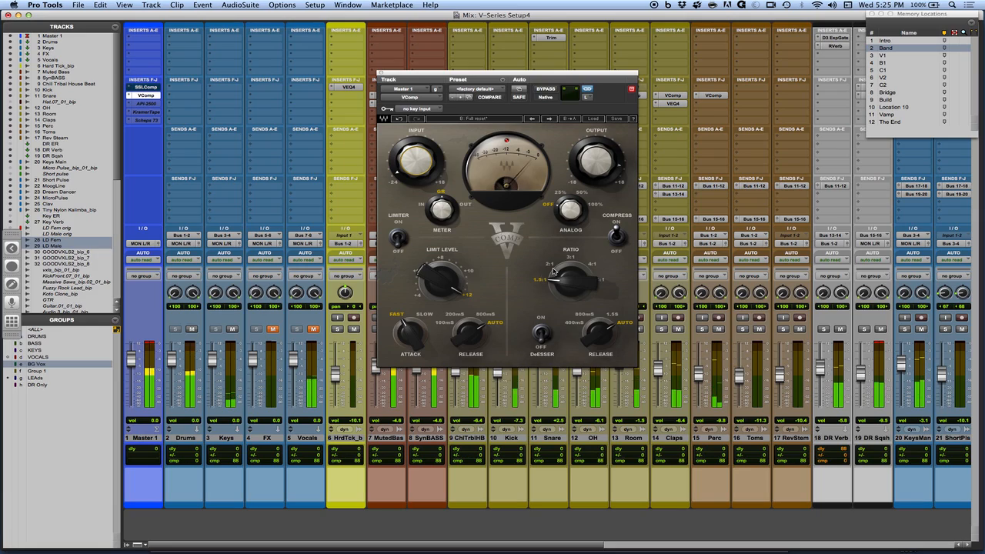
# Try a 2:1 ratio and 400 ms compressor release on the VComp, return to 1.5:1 and Auto, and compare against bypass.
pyautogui.click(553, 267)
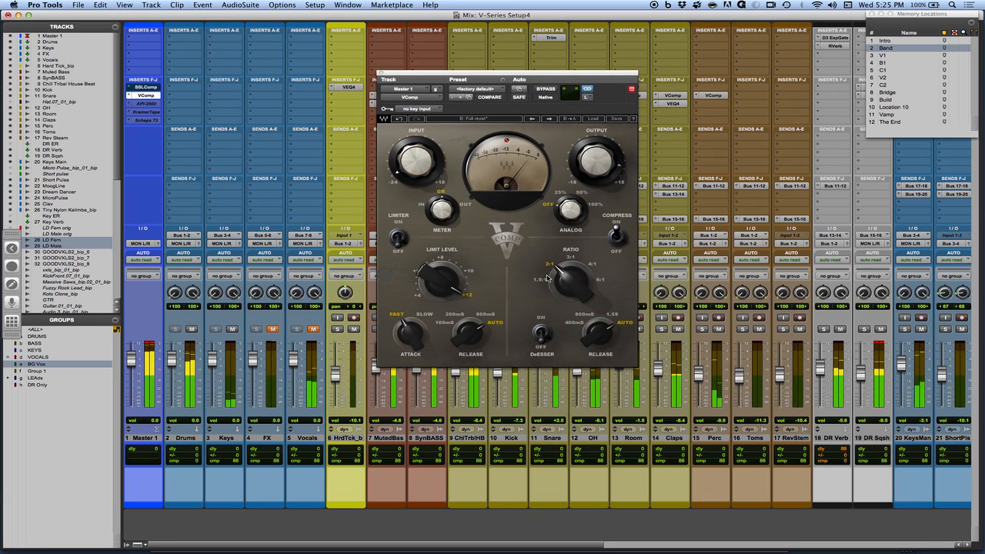
pyautogui.click(540, 281)
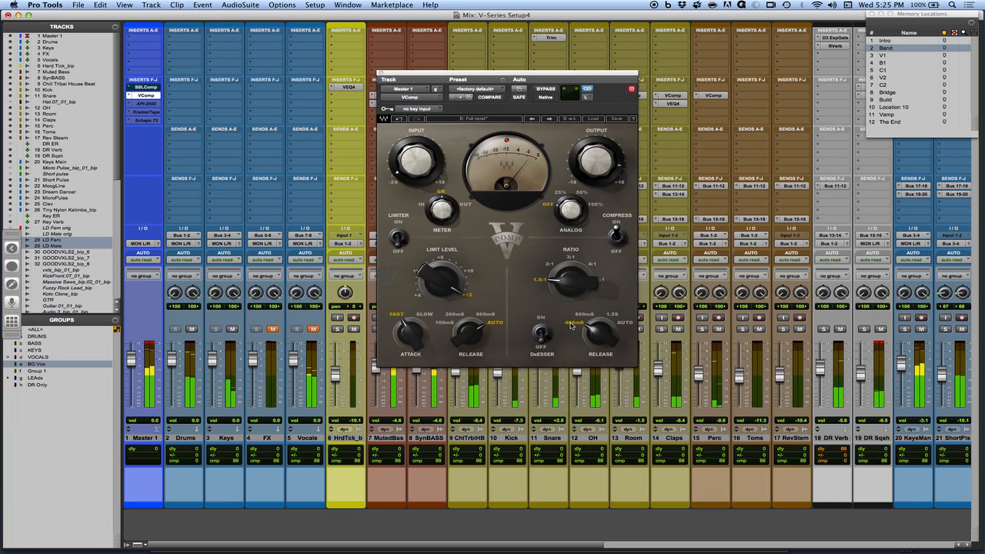
pyautogui.click(628, 327)
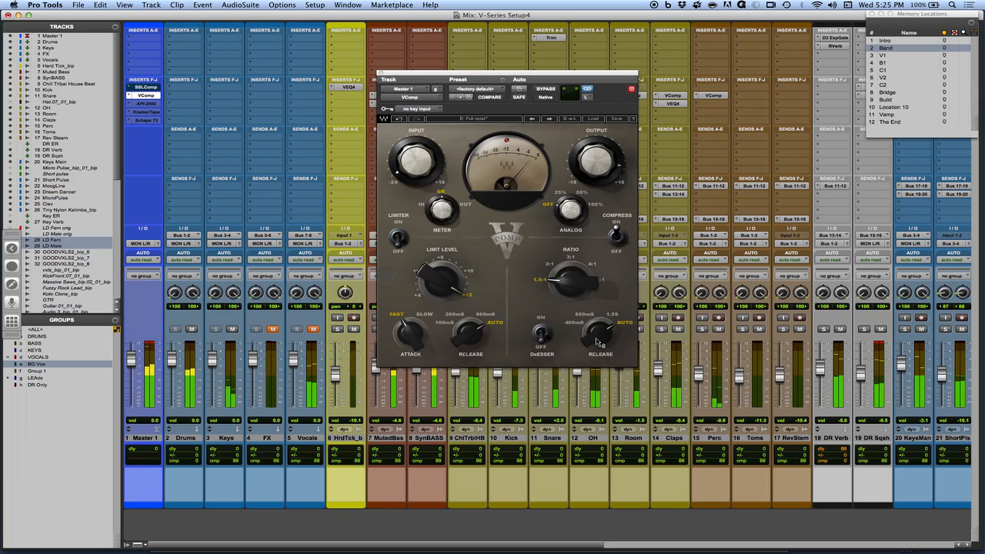
pyautogui.click(546, 90)
pyautogui.click(546, 90)
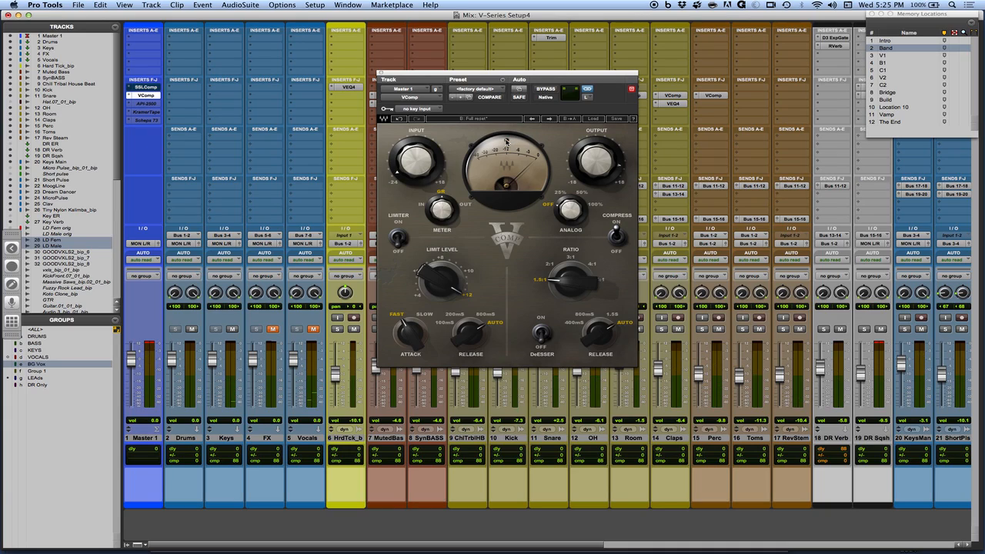
# Switch the VComp to setup A and fine-tune its output level while comparing with bypass.
pyautogui.click(460, 120)
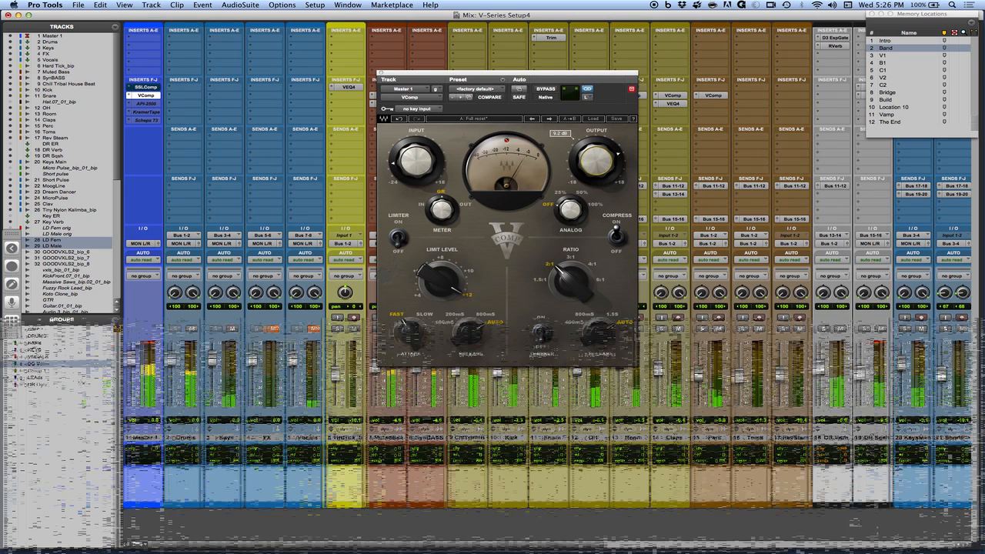
pyautogui.click(545, 90)
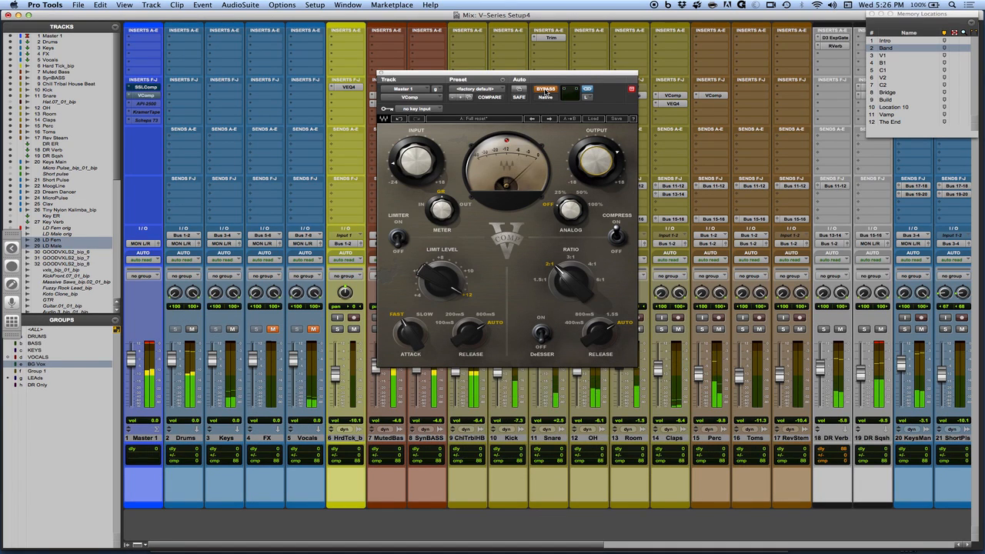
pyautogui.click(545, 91)
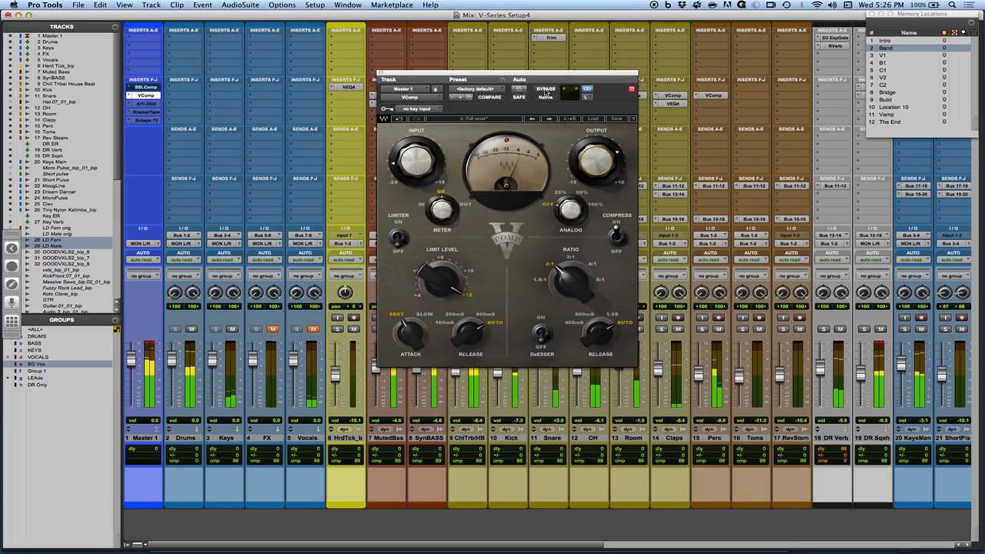
pyautogui.moveTo(597, 161); pyautogui.dragTo(596, 159)
# Compare VComp setup A against bypass during playback and switch to setup B.
pyautogui.click(545, 89)
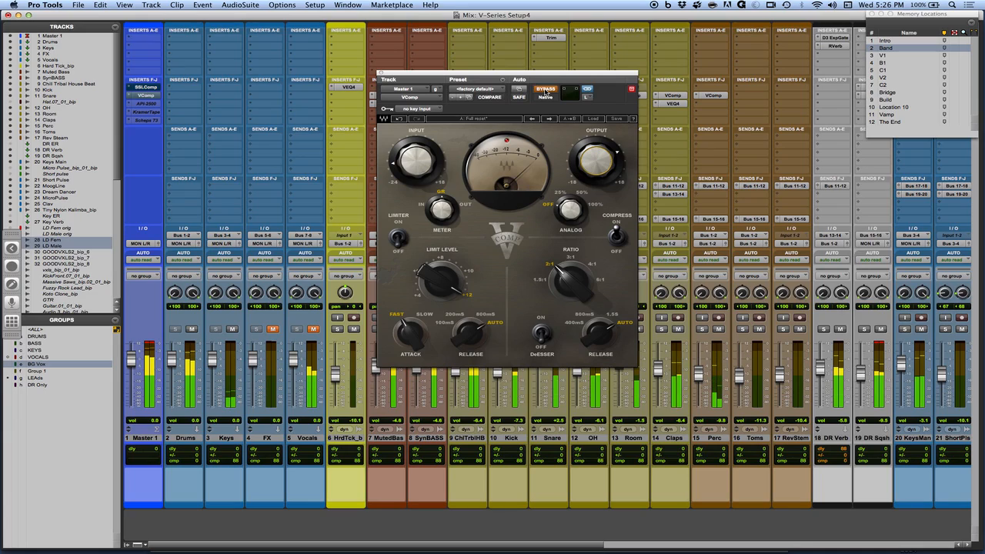
pyautogui.click(545, 89)
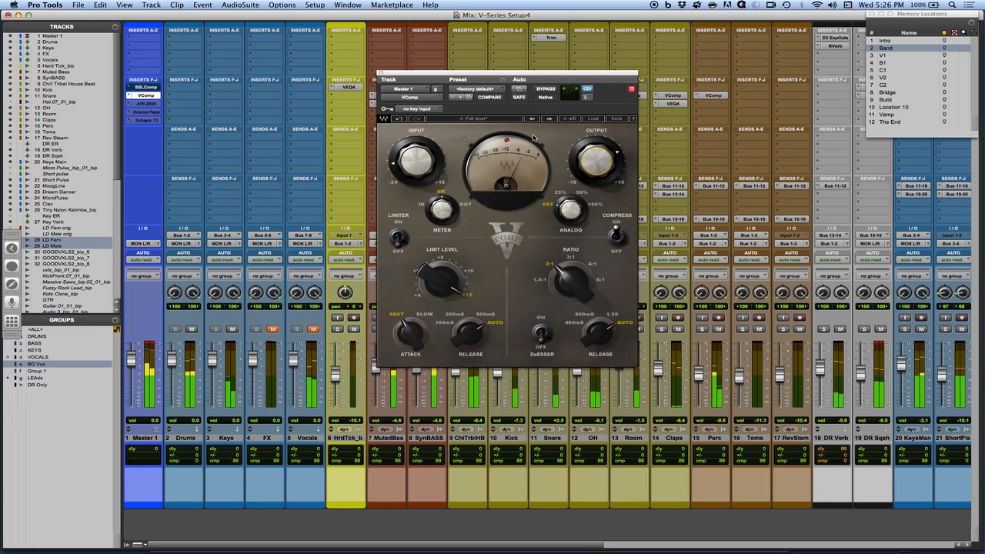
pyautogui.click(548, 89)
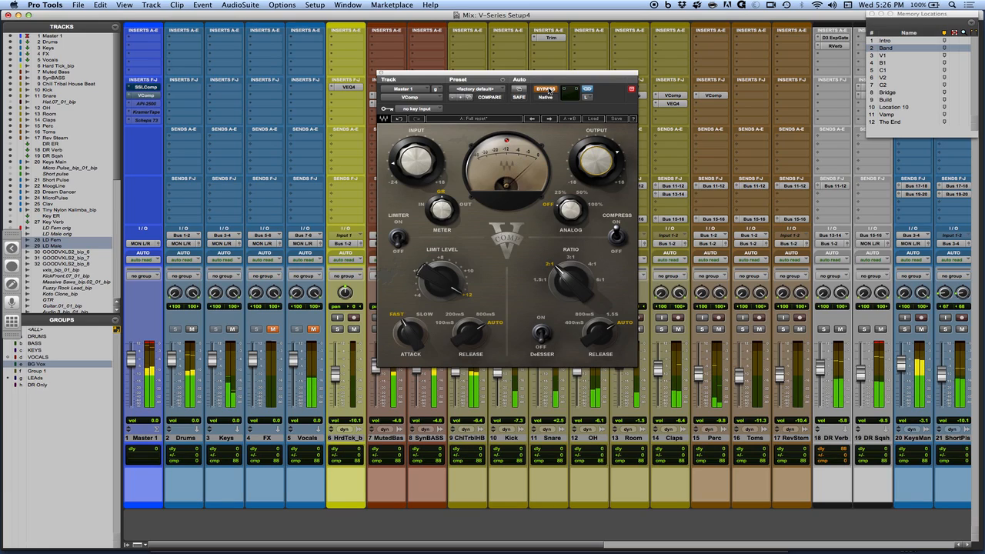
pyautogui.click(547, 89)
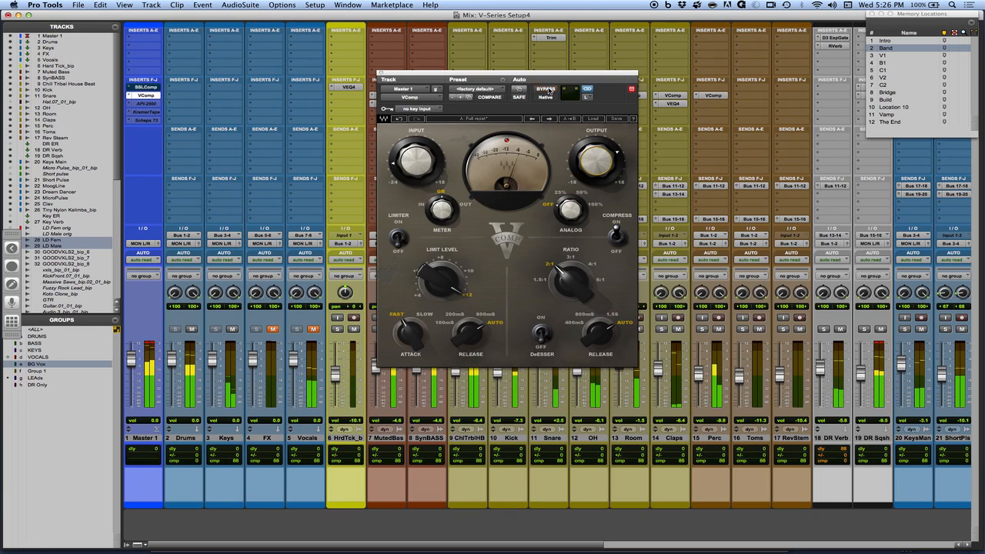
pyautogui.click(477, 119)
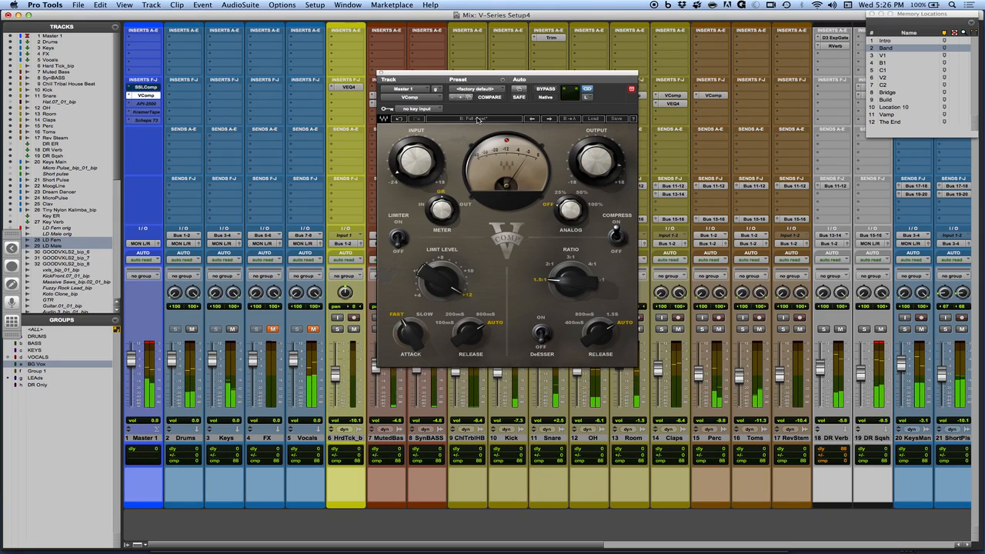
# Compare VComp setups A and B during playback and fine-tune the output level of setup B.
pyautogui.click(477, 119)
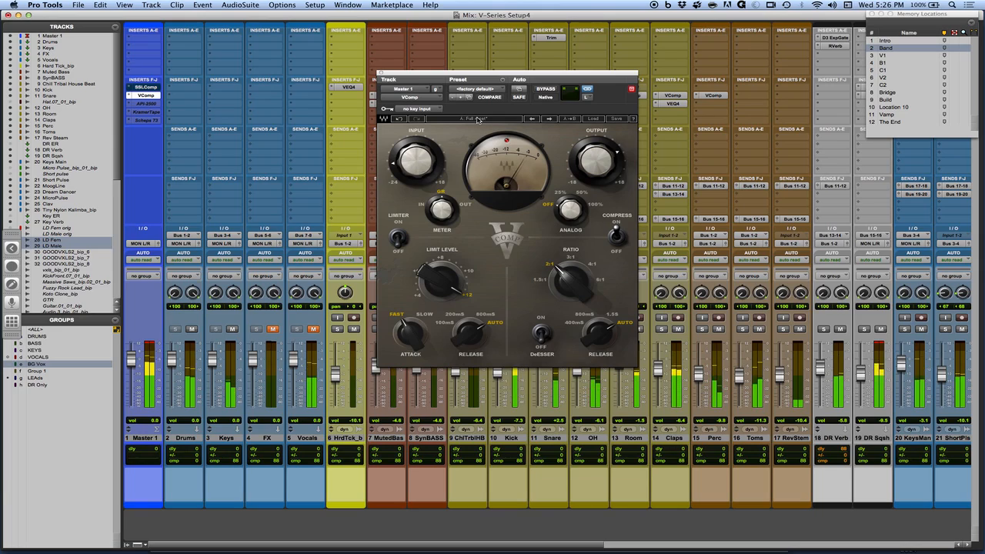
pyautogui.click(477, 119)
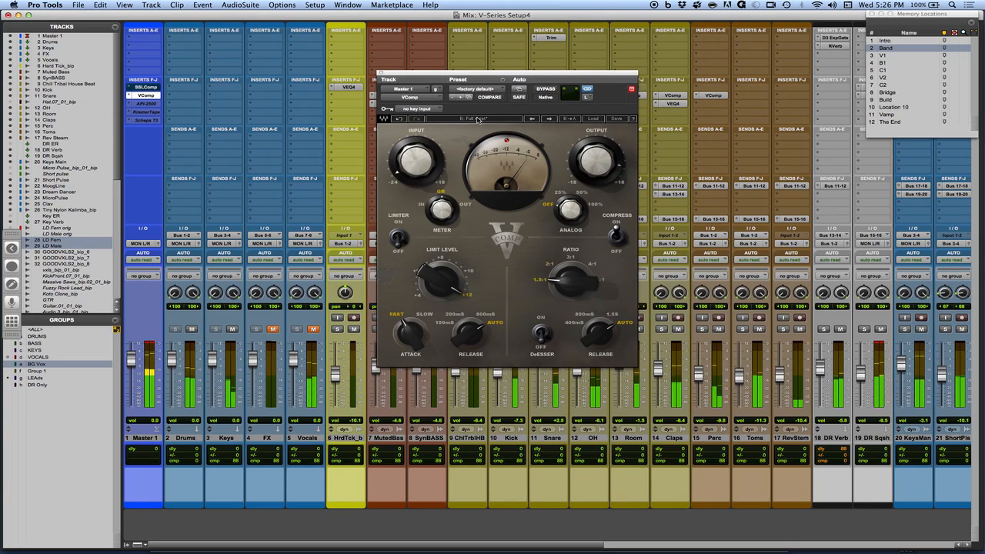
pyautogui.moveTo(596, 161)
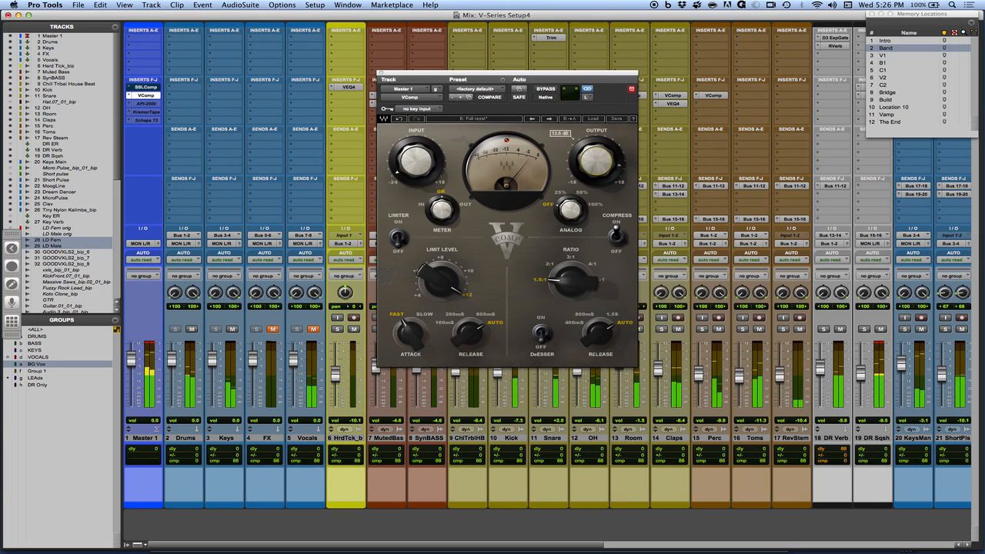
pyautogui.moveTo(596, 161); pyautogui.dragTo(596, 157)
pyautogui.click(491, 121)
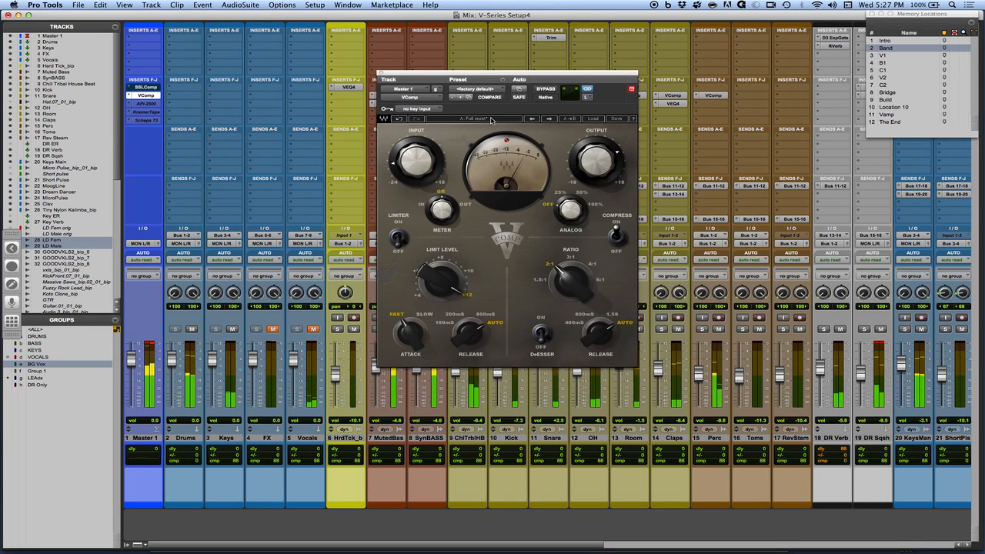
pyautogui.click(491, 120)
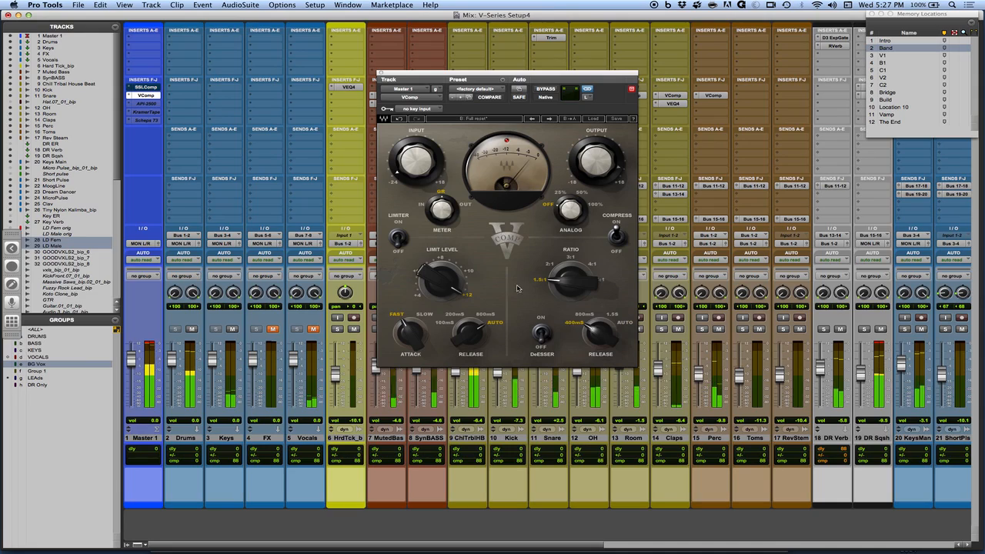
# Fine-tune the input level of VComp setup B and switch back to setup A.
pyautogui.moveTo(417, 160)
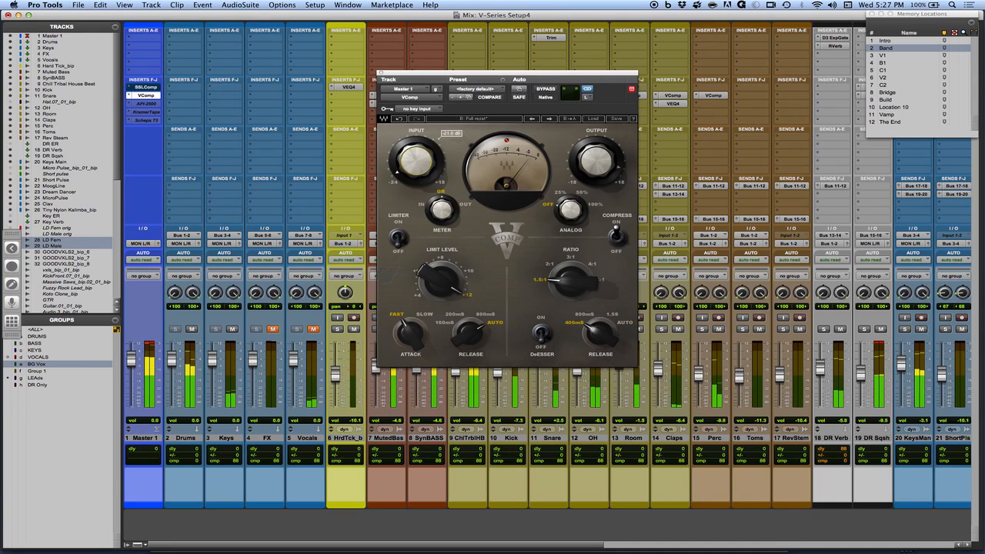
pyautogui.moveTo(416, 160); pyautogui.dragTo(417, 162)
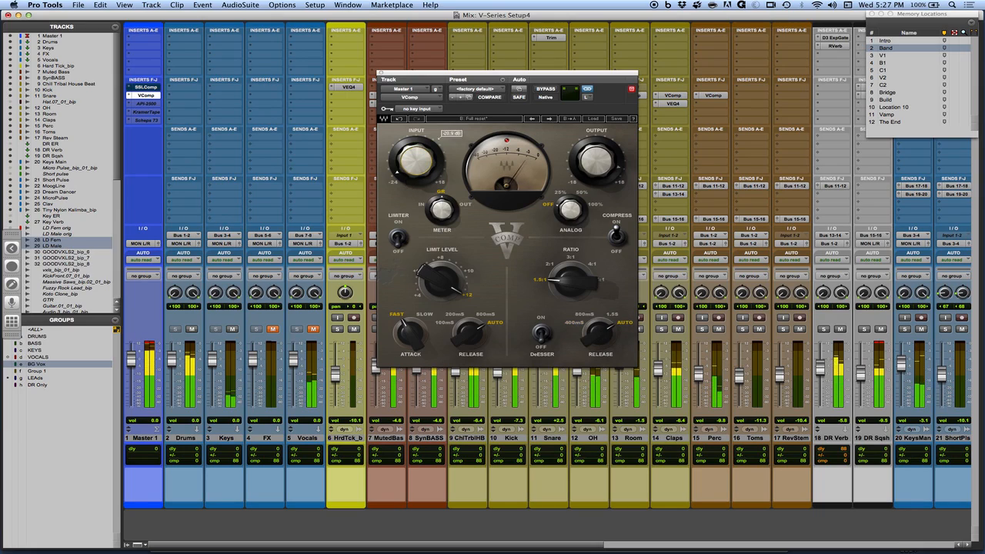
pyautogui.click(498, 119)
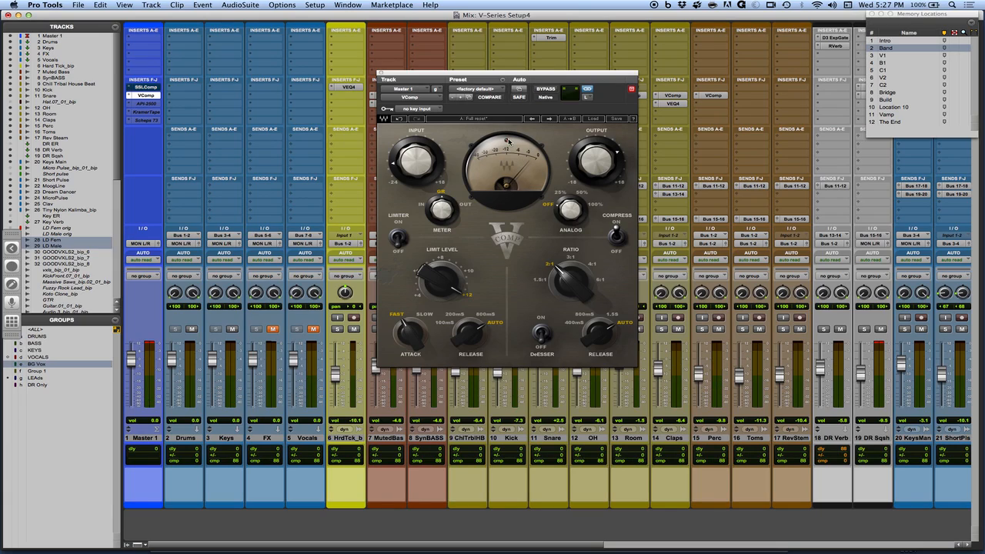
# Bypass the VComp and activate the API-2500 on Master 1, with its window moved clear of the inserts.
pyautogui.keyDown('super'); pyautogui.click(148, 95); pyautogui.keyUp('super')
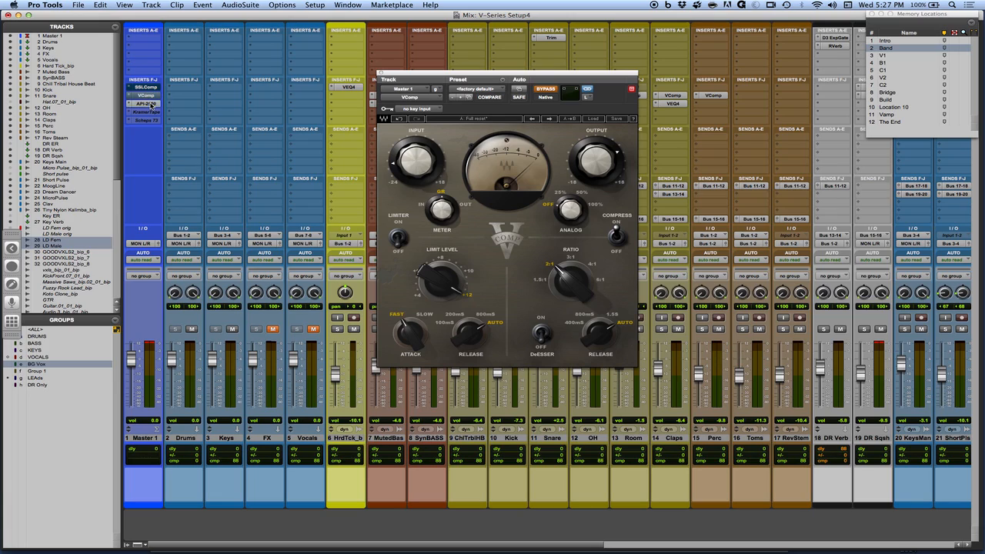
pyautogui.click(151, 104)
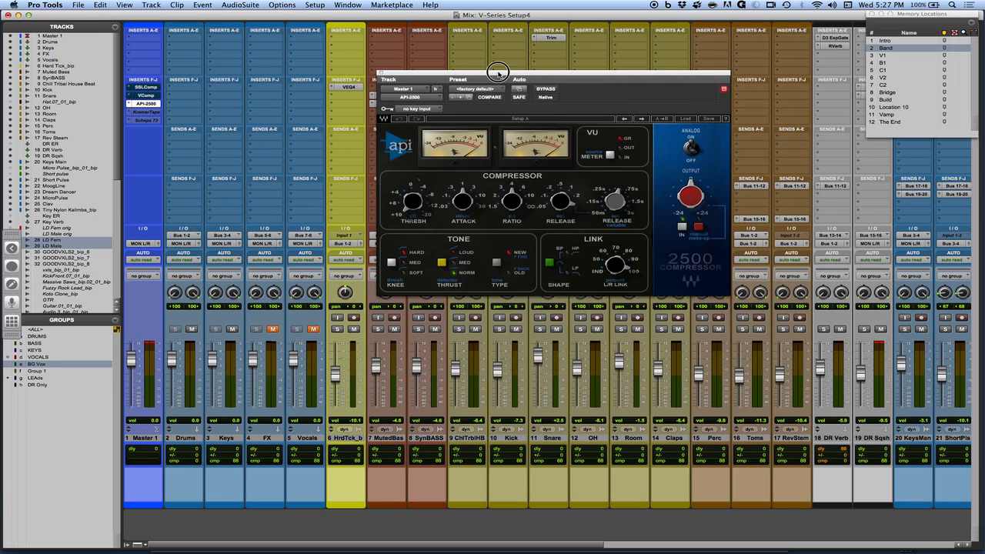
pyautogui.moveTo(498, 73); pyautogui.dragTo(445, 103)
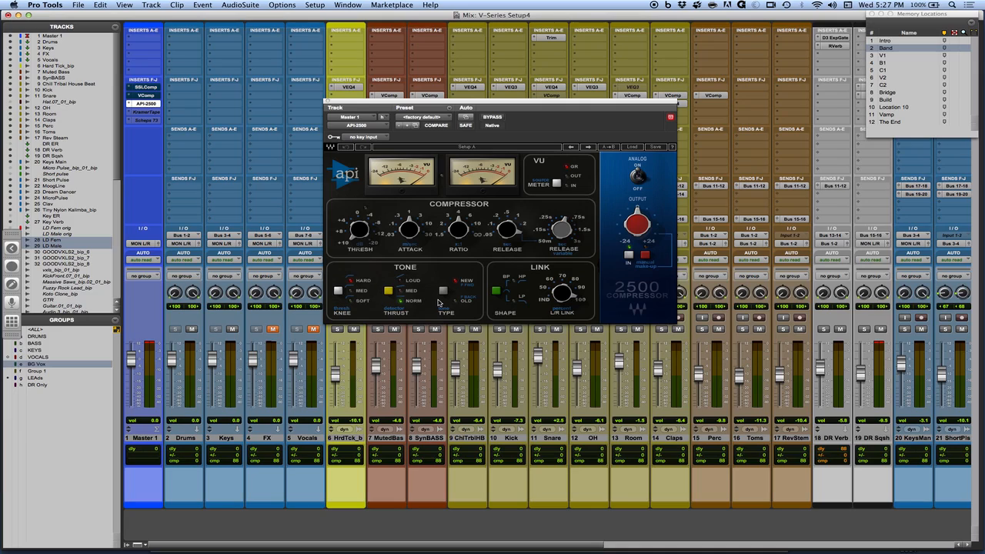
# Set the API-2500 release to 0.05, then adjust its threshold during playback.
pyautogui.moveTo(510, 230); pyautogui.dragTo(511, 246)
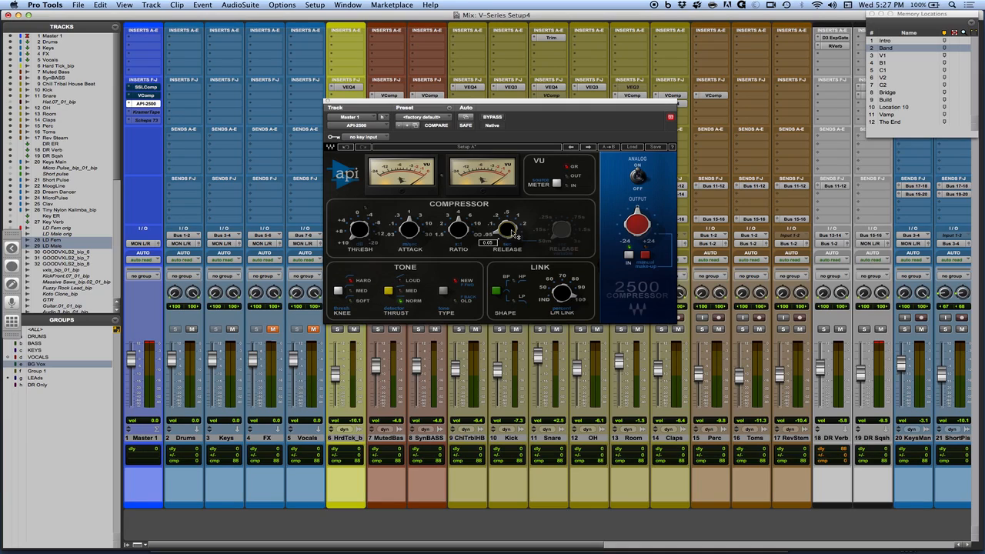
pyautogui.moveTo(412, 232); pyautogui.dragTo(390, 128)
pyautogui.moveTo(359, 231)
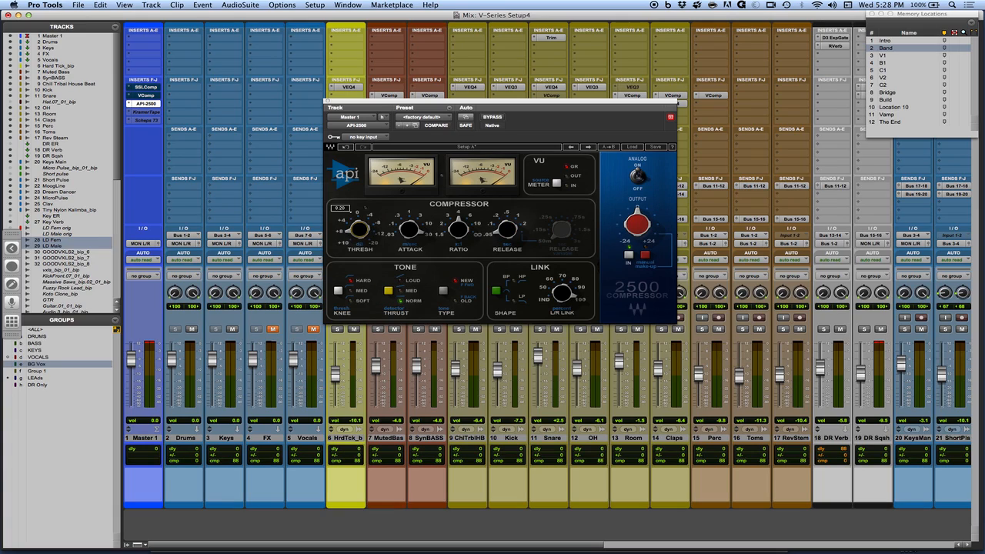
pyautogui.press('space')
pyautogui.moveTo(356, 237); pyautogui.dragTo(357, 242)
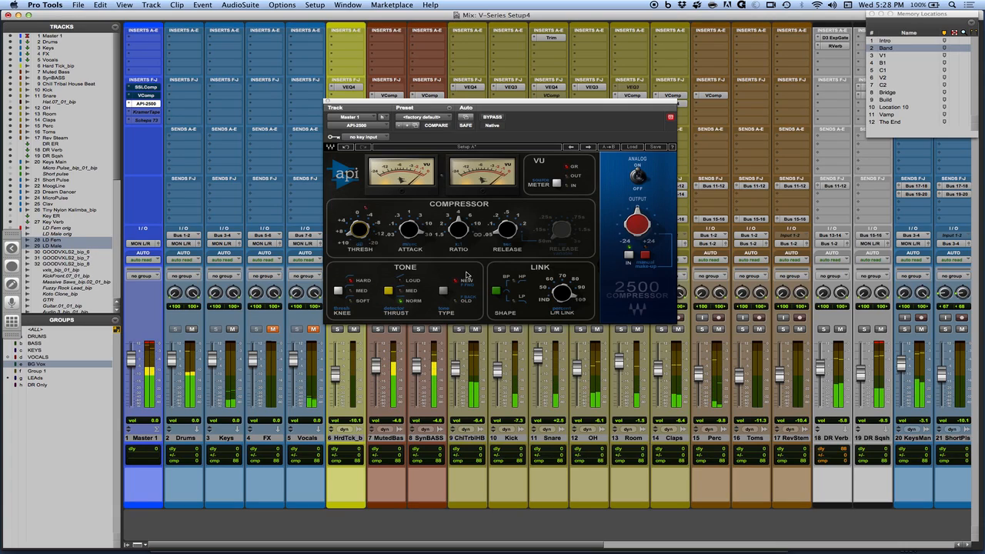
# Set the API-2500 tone section to a Soft knee and Norm thrust, and fine-tune the threshold.
pyautogui.click(338, 292)
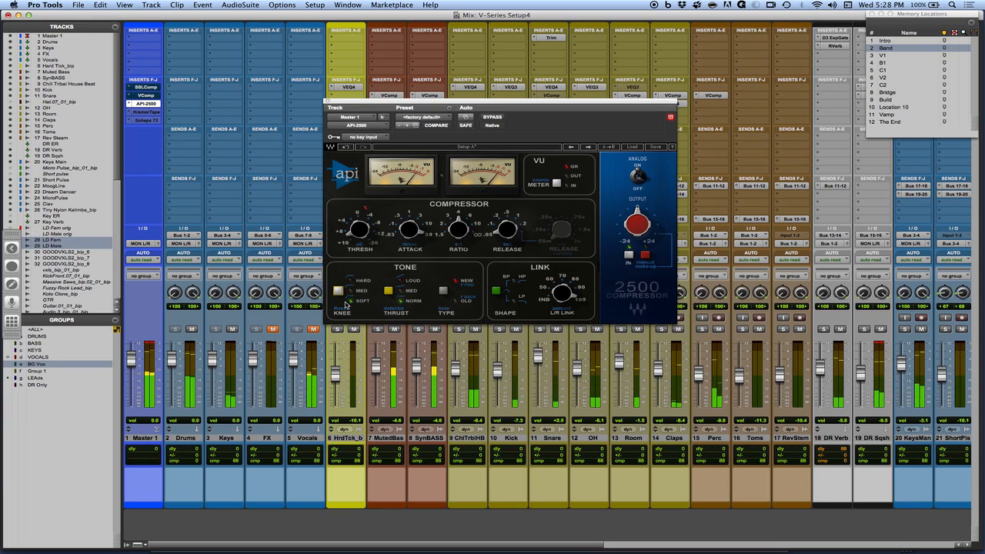
pyautogui.click(388, 291)
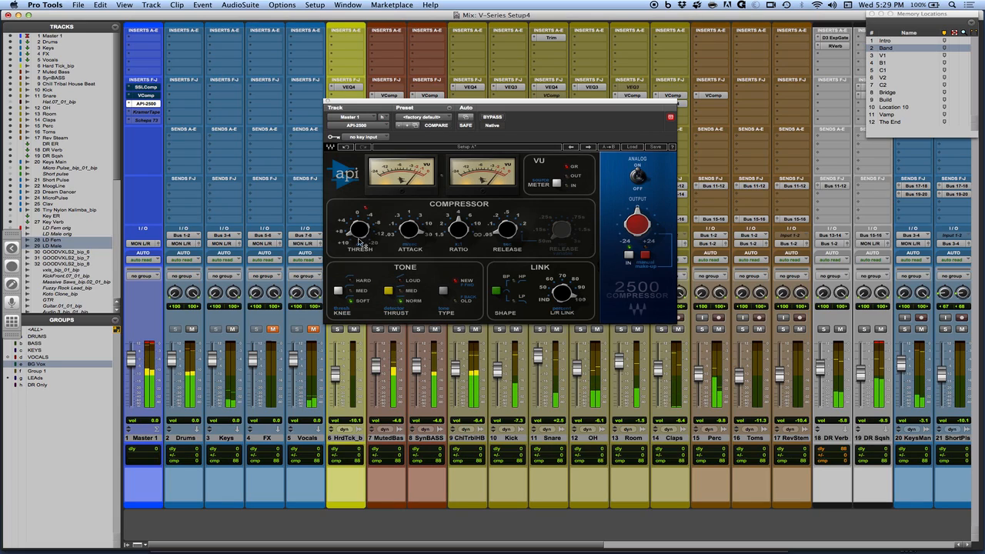
pyautogui.moveTo(360, 229)
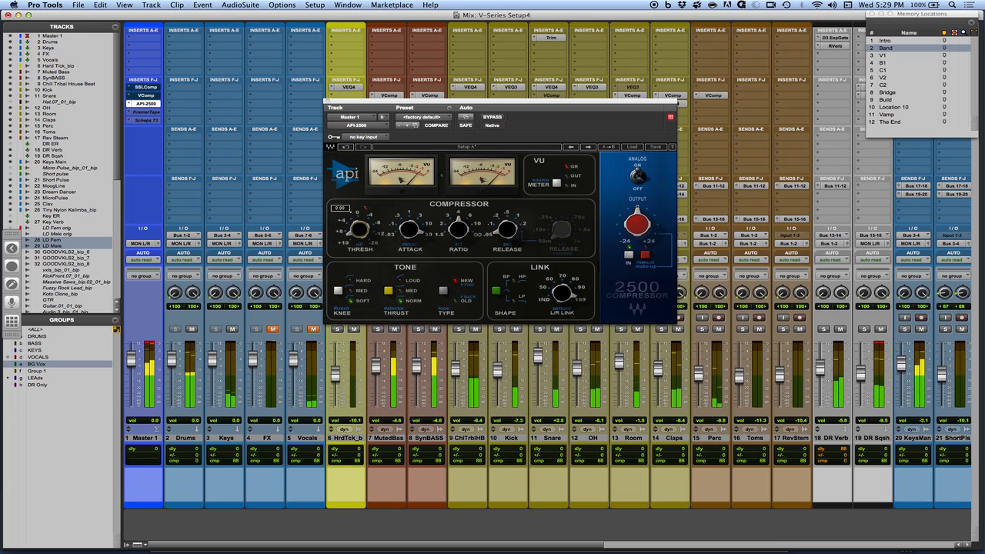
pyautogui.moveTo(360, 229); pyautogui.dragTo(359, 232)
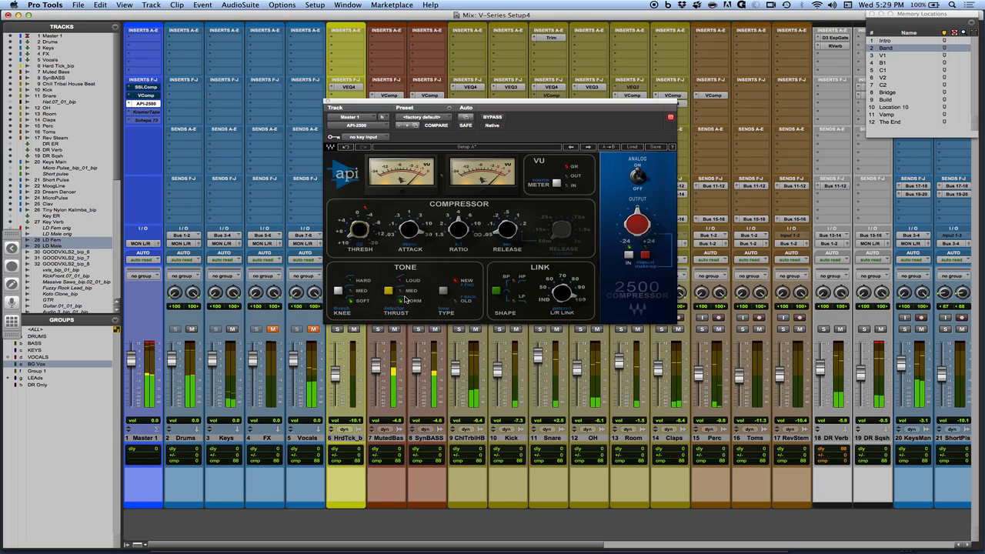
pyautogui.moveTo(359, 231)
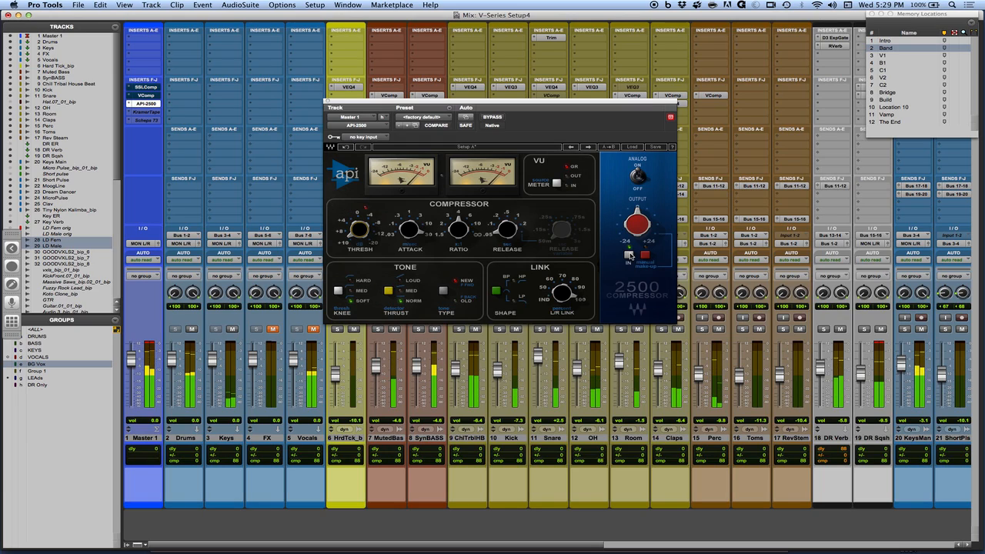
# Set the API-2500 output to 2.0 and audition the result against bypass and with the New tone type.
pyautogui.moveTo(637, 210)
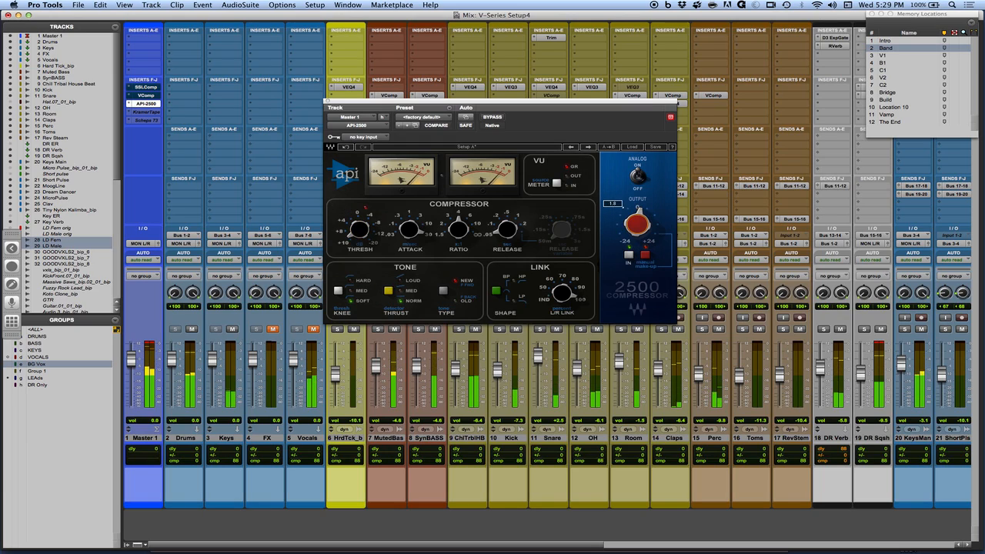
pyautogui.moveTo(638, 219); pyautogui.dragTo(638, 232)
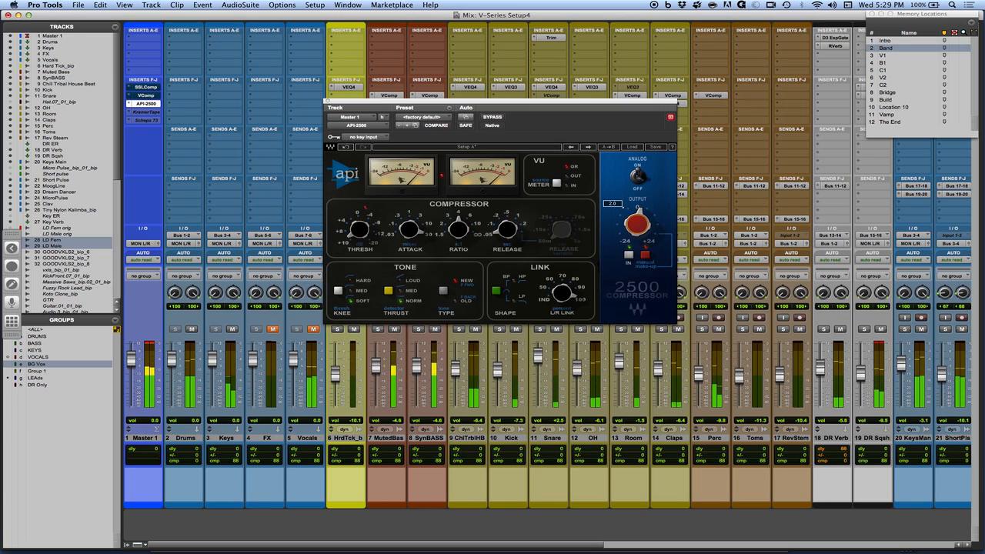
pyautogui.click(493, 116)
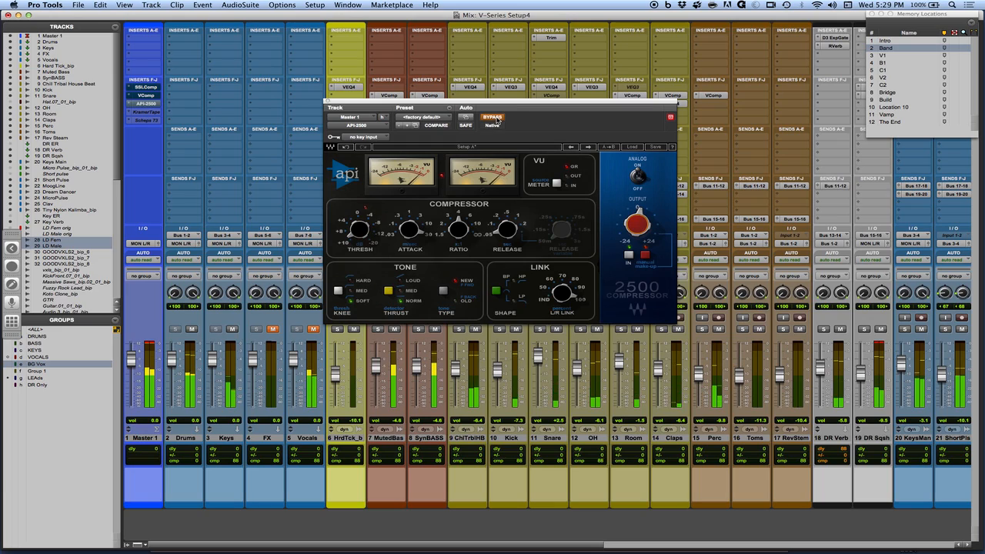
pyautogui.click(493, 117)
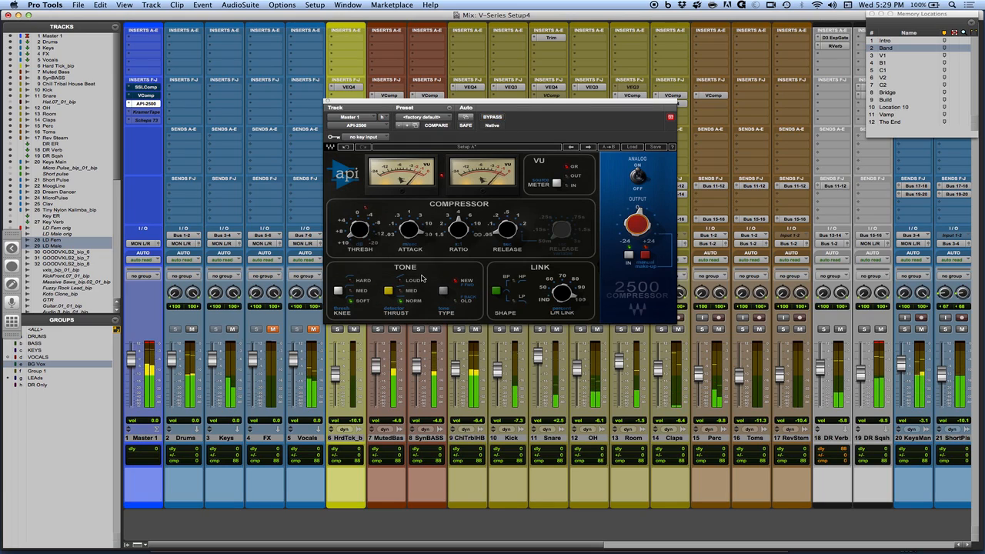
pyautogui.click(443, 291)
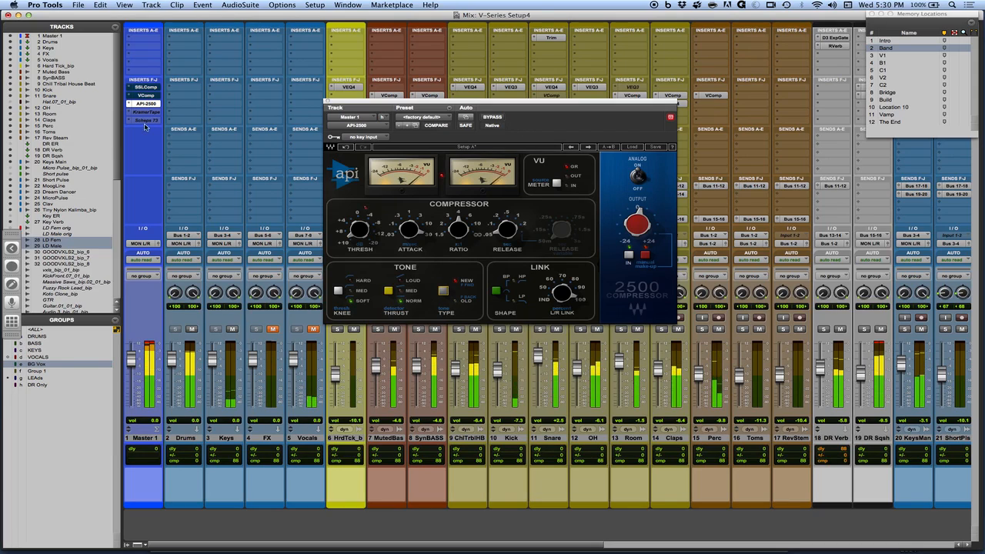
# Open the VComp and SSLComp windows alongside the API-2500 and arrange all three so they are visible together.
pyautogui.moveTo(422, 100); pyautogui.dragTo(391, 252)
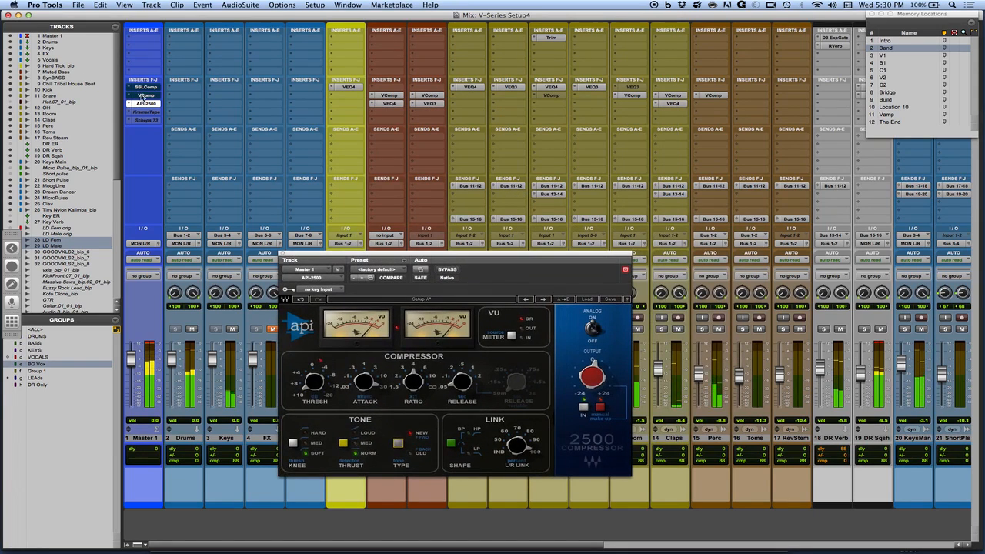
pyautogui.click(144, 95)
pyautogui.moveTo(146, 24); pyautogui.dragTo(761, 16)
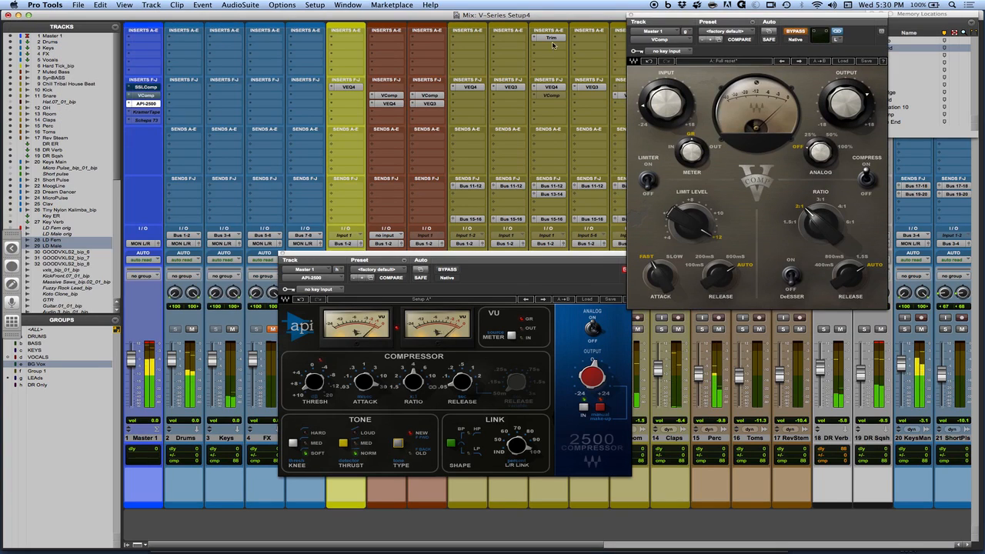
pyautogui.click(145, 87)
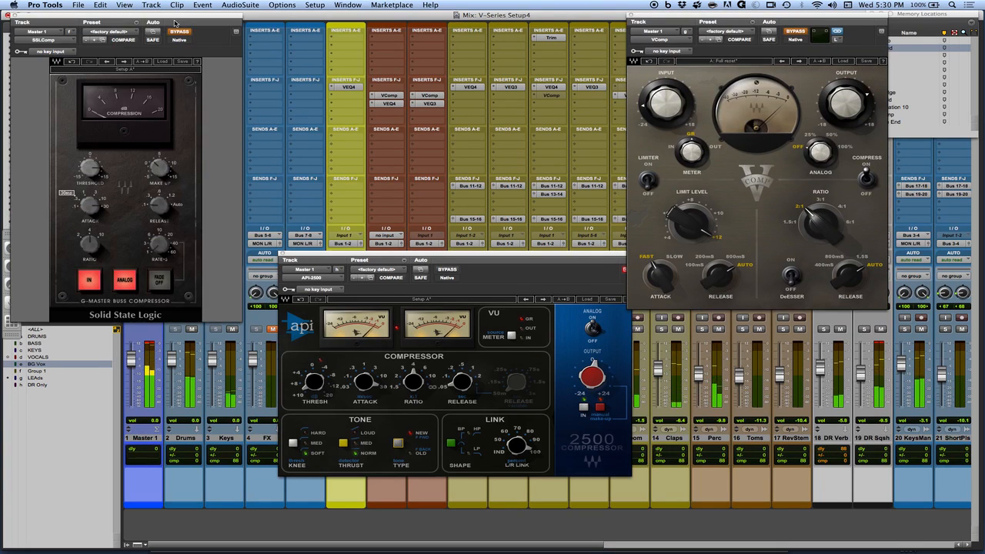
pyautogui.moveTo(176, 21); pyautogui.dragTo(559, 3)
pyautogui.moveTo(351, 253); pyautogui.dragTo(530, 293)
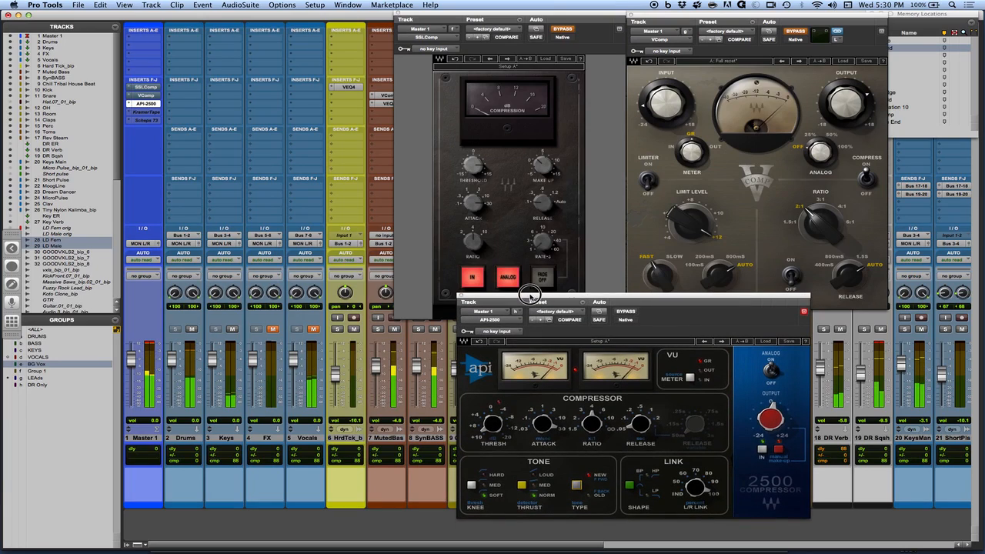
# Compare the compressors one at a time during playback, switching from API-2500 to VComp, SSLComp, VComp and back to API-2500.
pyautogui.keyDown('super'); pyautogui.click(139, 103); pyautogui.keyUp('super')
pyautogui.keyDown('super'); pyautogui.click(147, 93); pyautogui.keyUp('super')
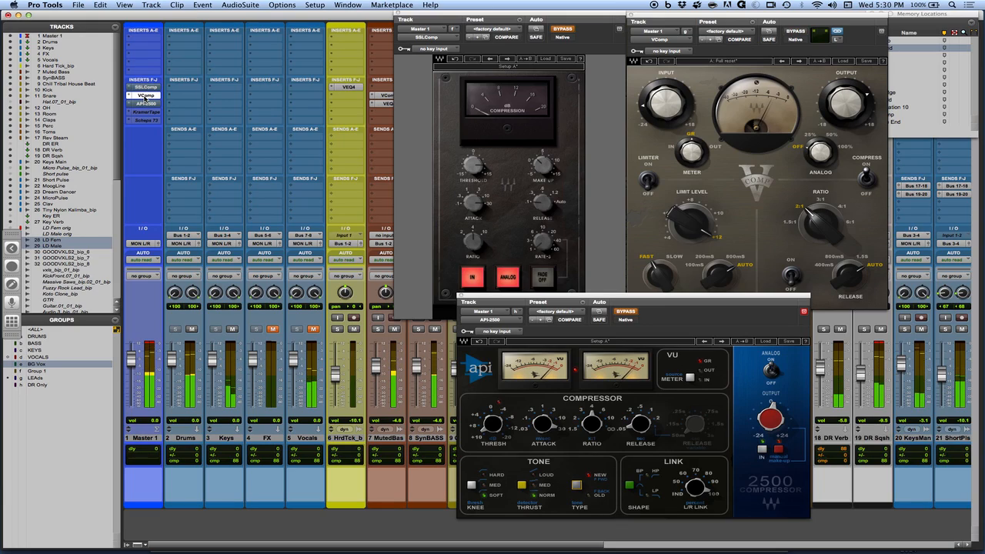
pyautogui.keyDown('super'); pyautogui.click(145, 96); pyautogui.keyUp('super')
pyautogui.keyDown('super'); pyautogui.click(146, 87); pyautogui.keyUp('super')
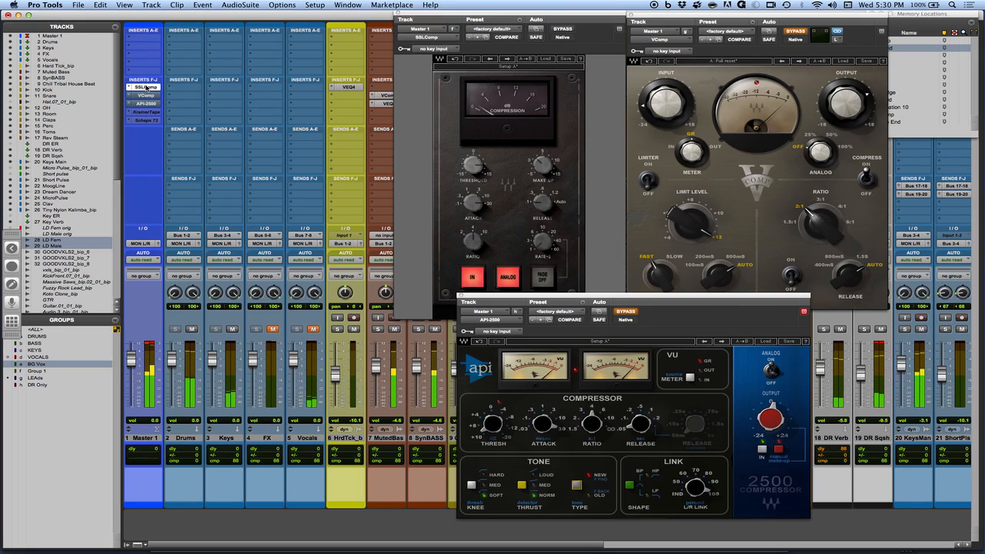
pyautogui.keyDown('super'); pyautogui.click(146, 87); pyautogui.keyUp('super')
pyautogui.keyDown('super'); pyautogui.click(147, 96); pyautogui.keyUp('super')
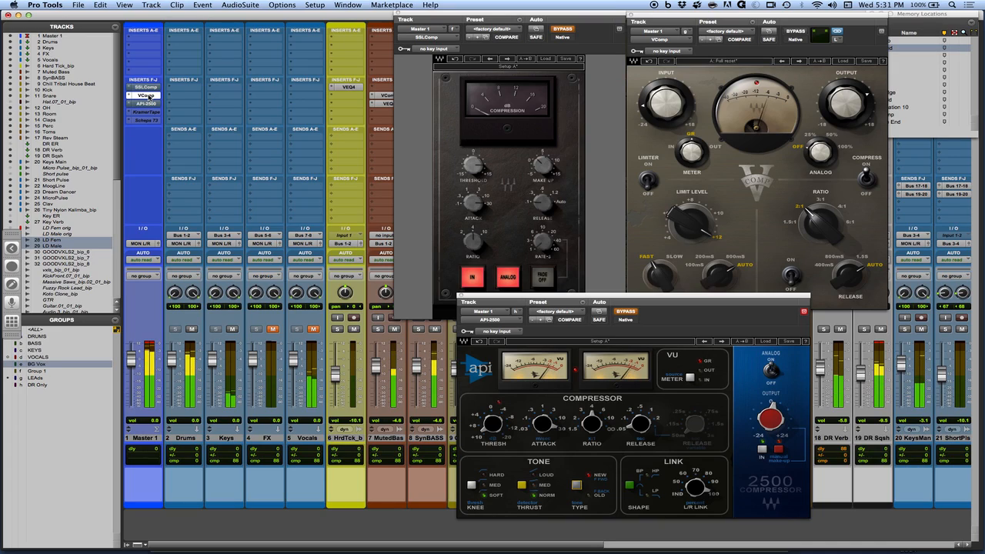
pyautogui.keyDown('super'); pyautogui.click(146, 96); pyautogui.keyUp('super')
pyautogui.keyDown('super'); pyautogui.click(147, 103); pyautogui.keyUp('super')
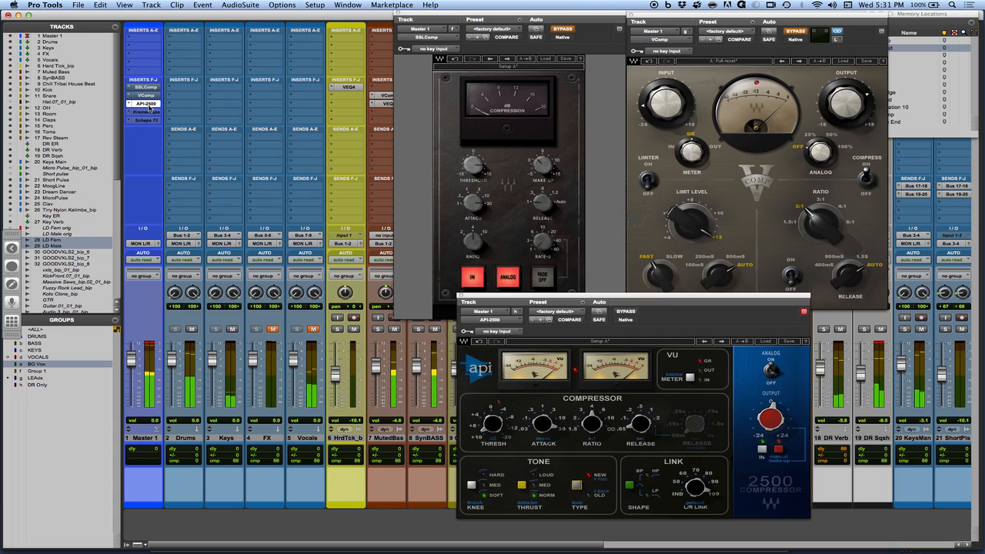
# Audition the SSLComp alone in place of the API-2500, then swap it for the VComp.
pyautogui.keyDown('super'); pyautogui.click(147, 104); pyautogui.keyUp('super')
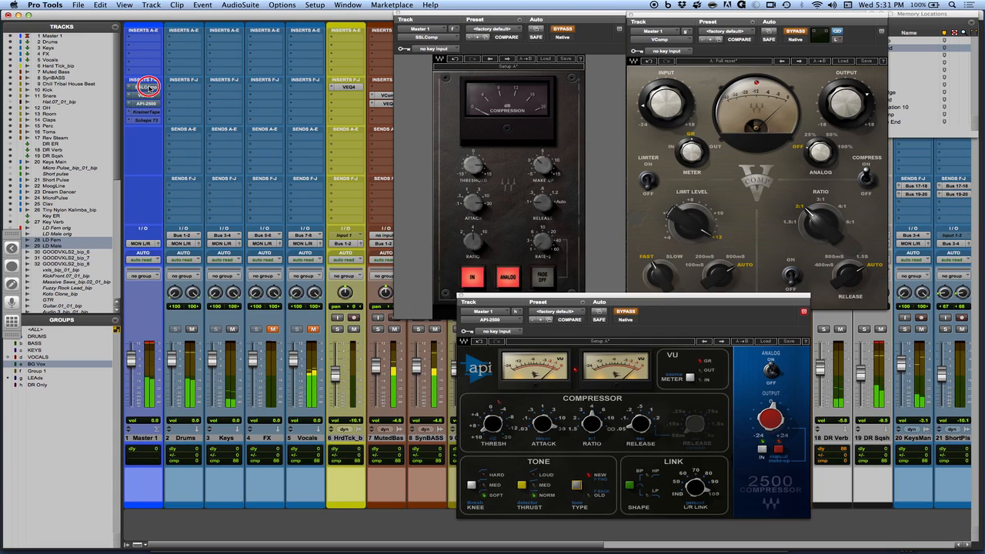
pyautogui.keyDown('super'); pyautogui.click(148, 87); pyautogui.keyUp('super')
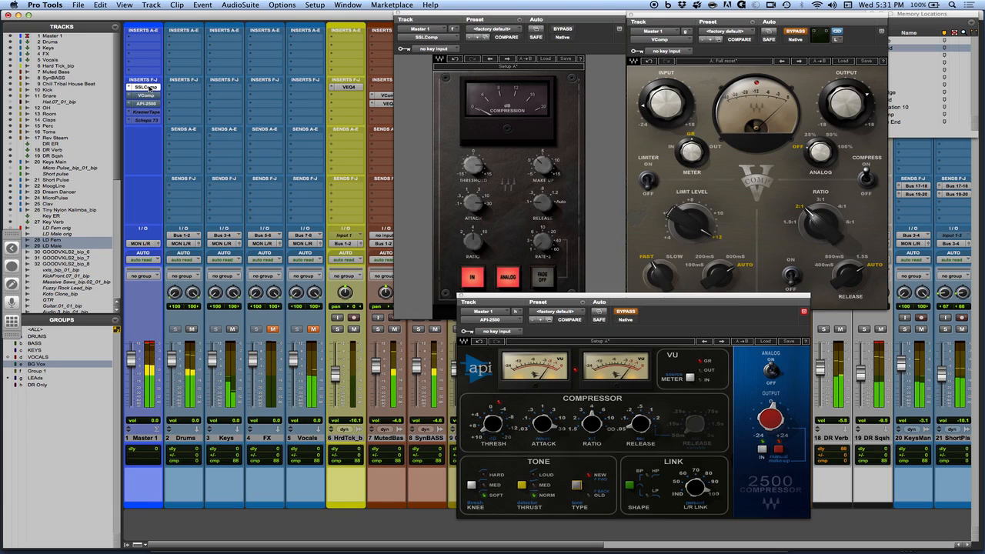
pyautogui.keyDown('super'); pyautogui.click(148, 87); pyautogui.keyUp('super')
pyautogui.keyDown('super'); pyautogui.click(149, 96); pyautogui.keyUp('super')
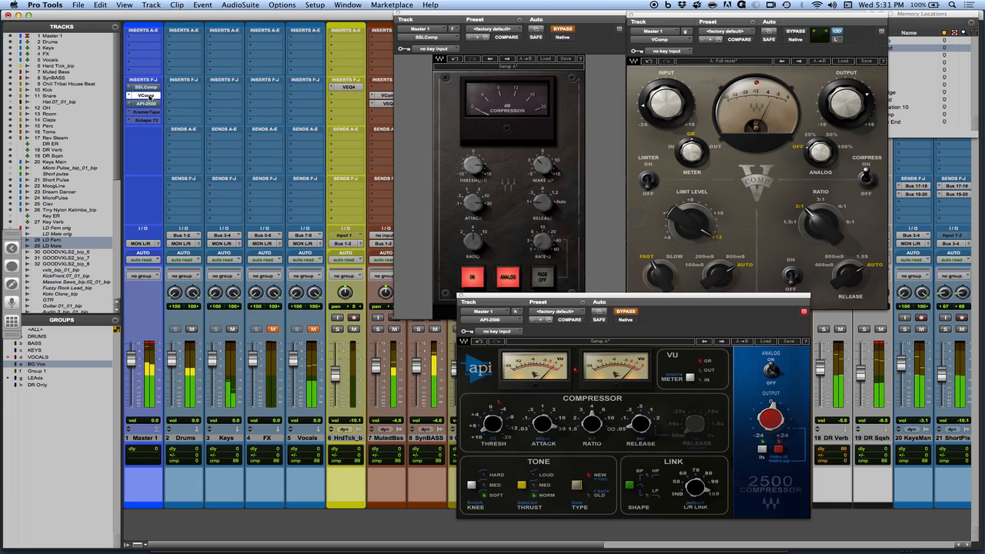
# Swap the VComp for the API-2500 on Master 1 during playback and save the session.
pyautogui.keyDown('super'); pyautogui.click(148, 96); pyautogui.keyUp('super')
pyautogui.keyDown('super'); pyautogui.click(150, 104); pyautogui.keyUp('super')
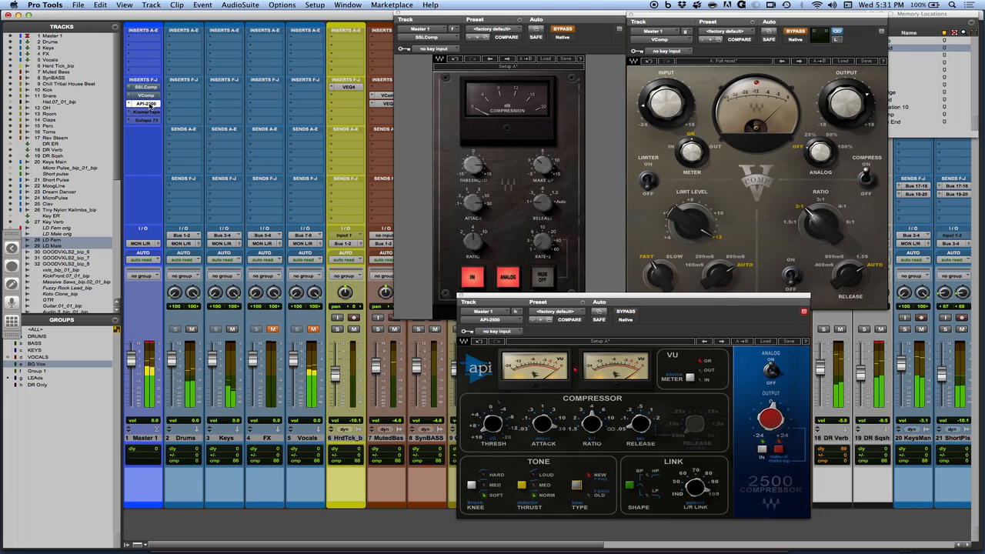
pyautogui.press('super+s')
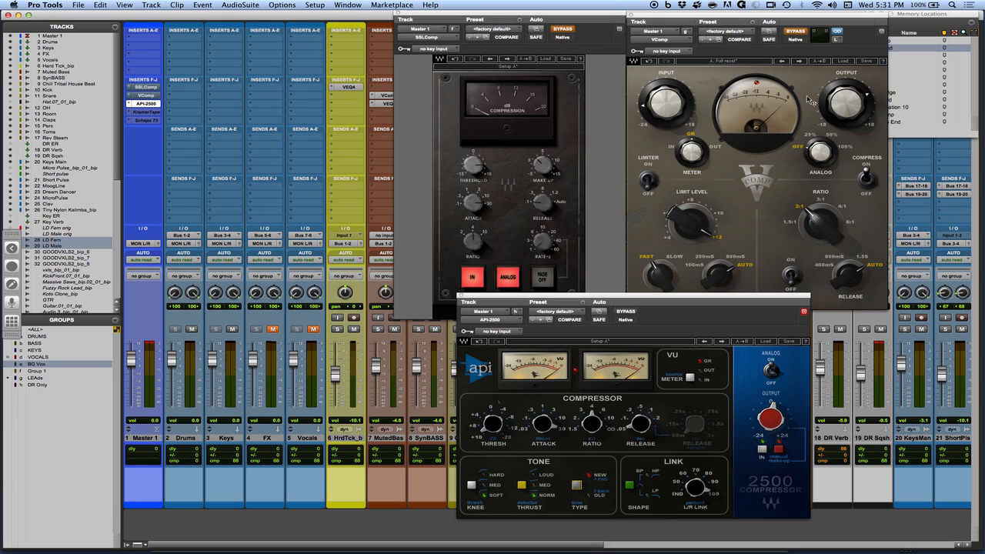
# Compare the API-2500 on Master 1 against the uncompressed mix by toggling its bypass repeatedly, finishing with it bypassed.
pyautogui.moveTo(847, 108)
pyautogui.keyDown('super'); pyautogui.click(147, 105); pyautogui.keyUp('super')
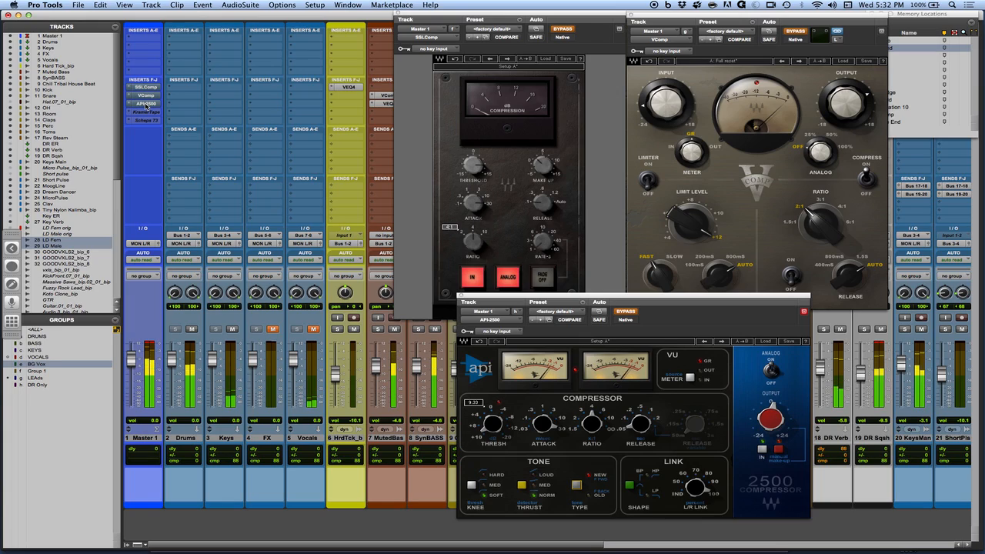
pyautogui.keyDown('super'); pyautogui.click(147, 105); pyautogui.keyUp('super')
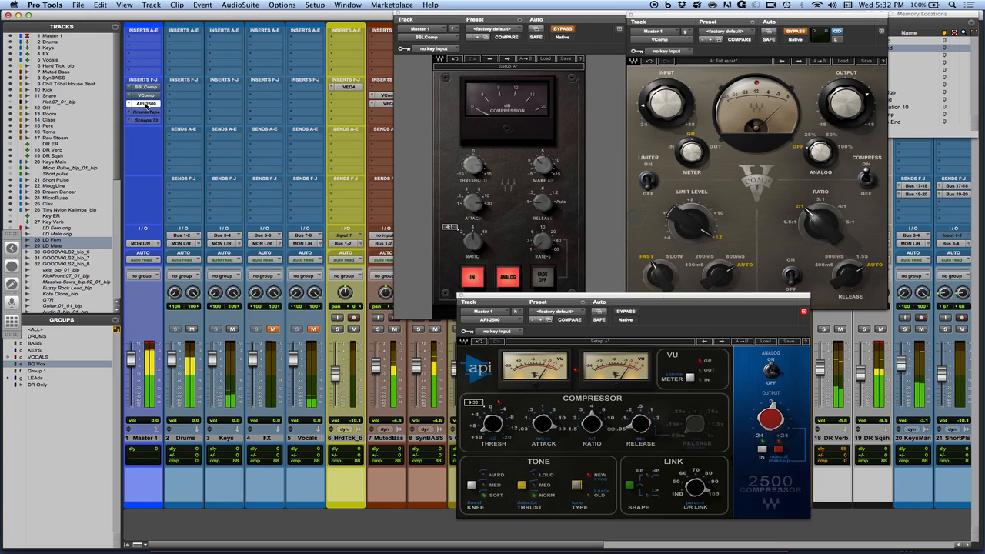
pyautogui.keyDown('super'); pyautogui.click(146, 105); pyautogui.keyUp('super')
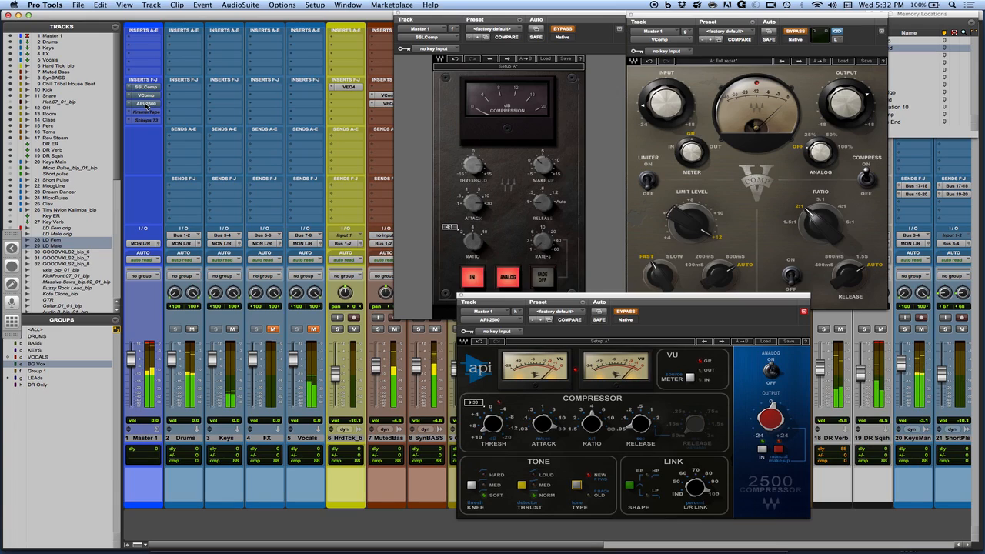
pyautogui.keyDown('super'); pyautogui.click(146, 105); pyautogui.keyUp('super')
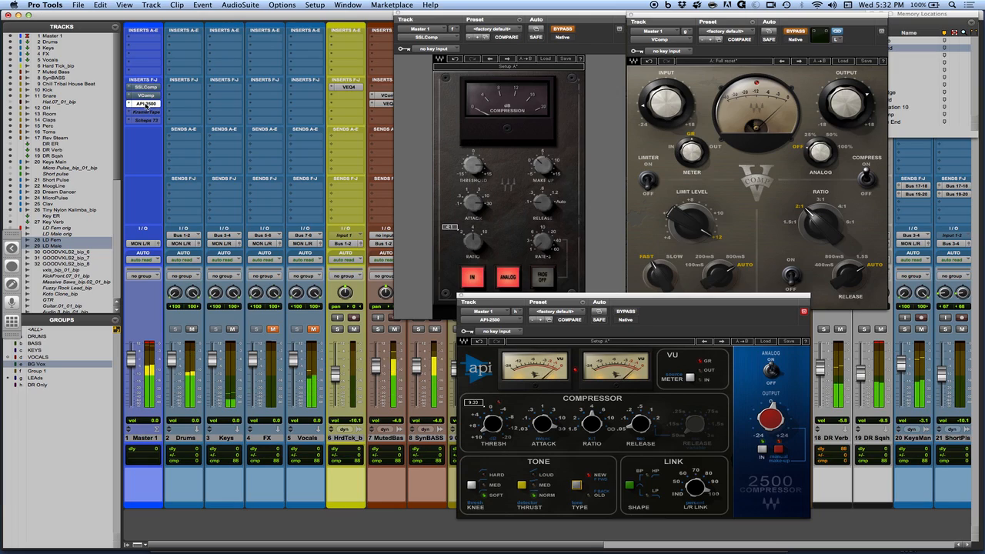
pyautogui.keyDown('super'); pyautogui.click(146, 104); pyautogui.keyUp('super')
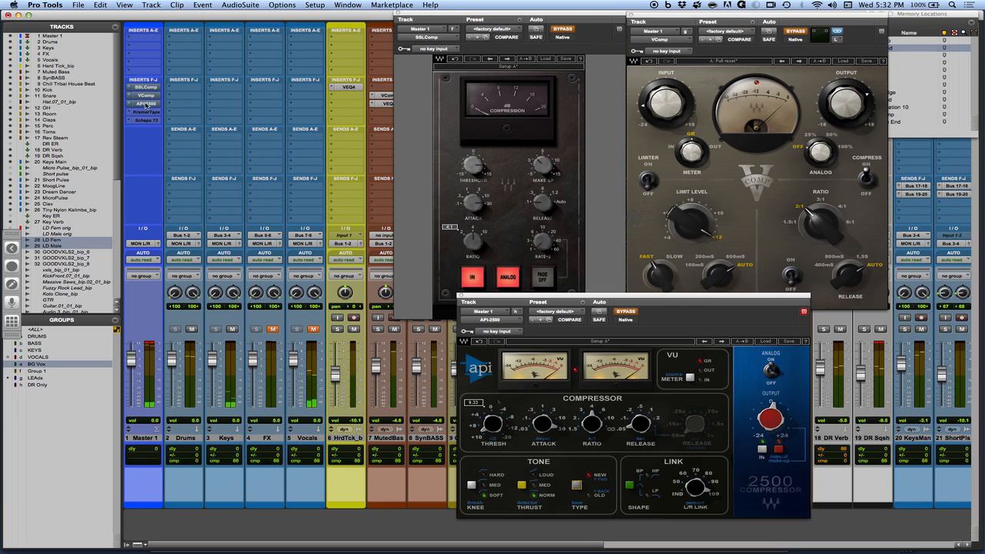
# Compare the VComp on Master 1 against the uncompressed mix by toggling its bypass repeatedly, leaving it bypassed at the end.
pyautogui.click(144, 98)
pyautogui.keyDown('super'); pyautogui.click(144, 98); pyautogui.keyUp('super')
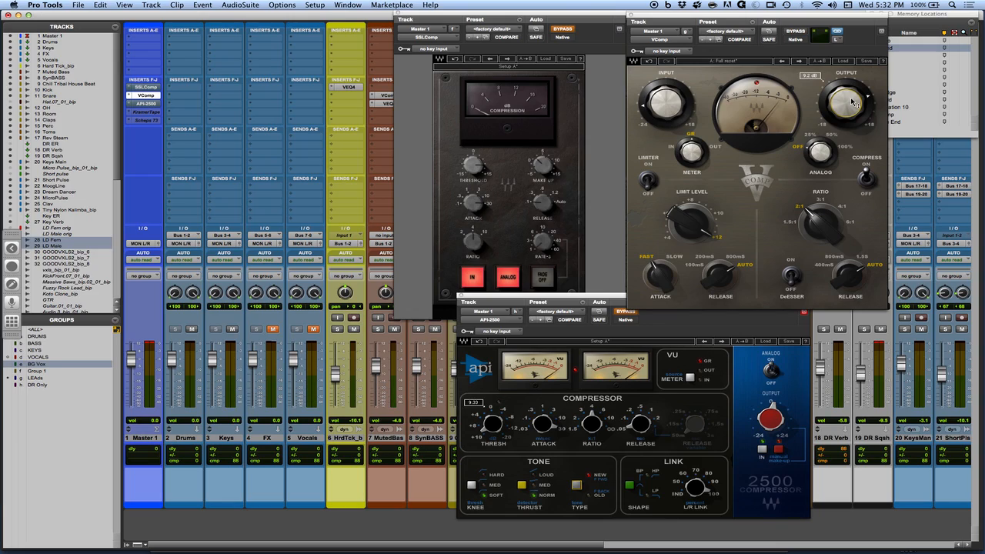
pyautogui.keyDown('super'); pyautogui.click(146, 96); pyautogui.keyUp('super')
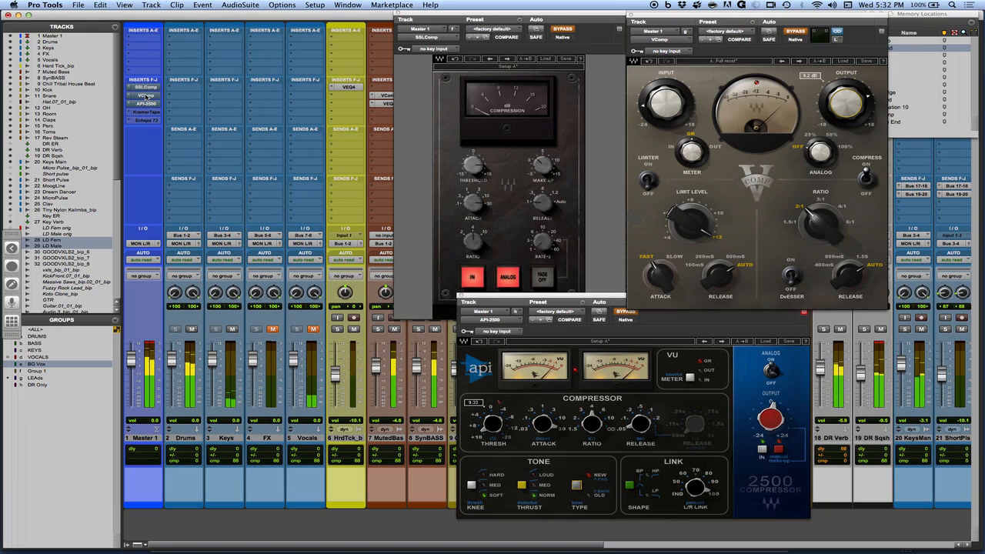
pyautogui.keyDown('super'); pyautogui.click(146, 96); pyautogui.keyUp('super')
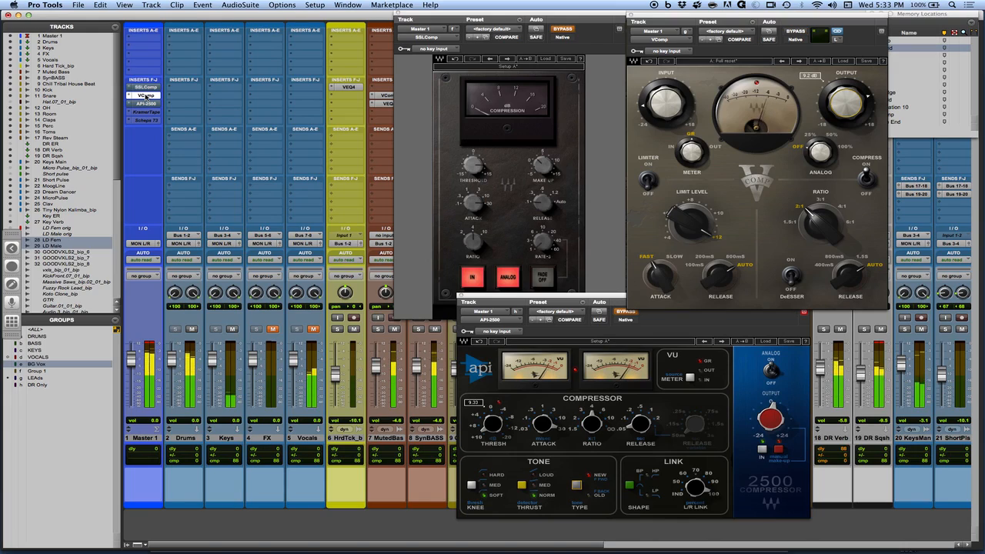
pyautogui.keyDown('super'); pyautogui.click(146, 97); pyautogui.keyUp('super')
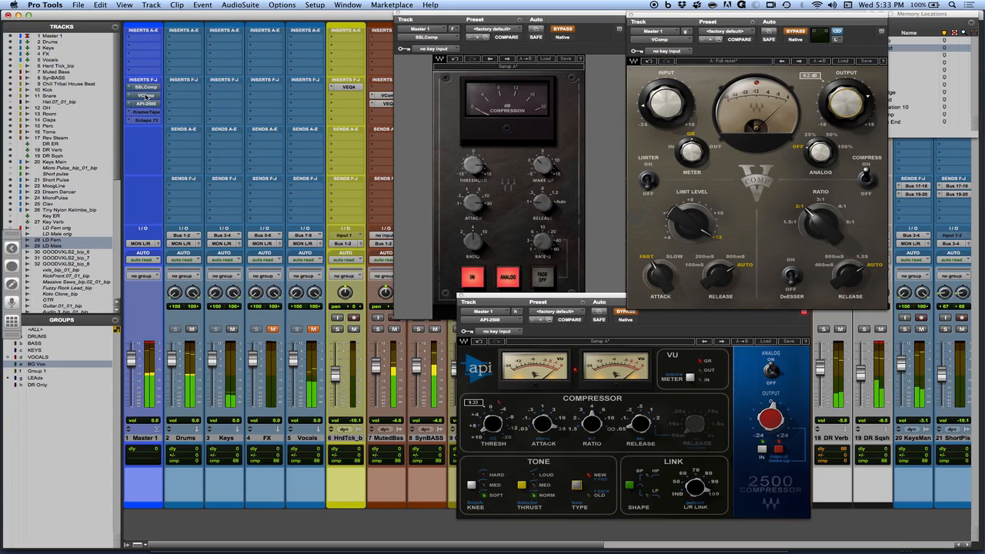
pyautogui.keyDown('super'); pyautogui.click(147, 96); pyautogui.keyUp('super')
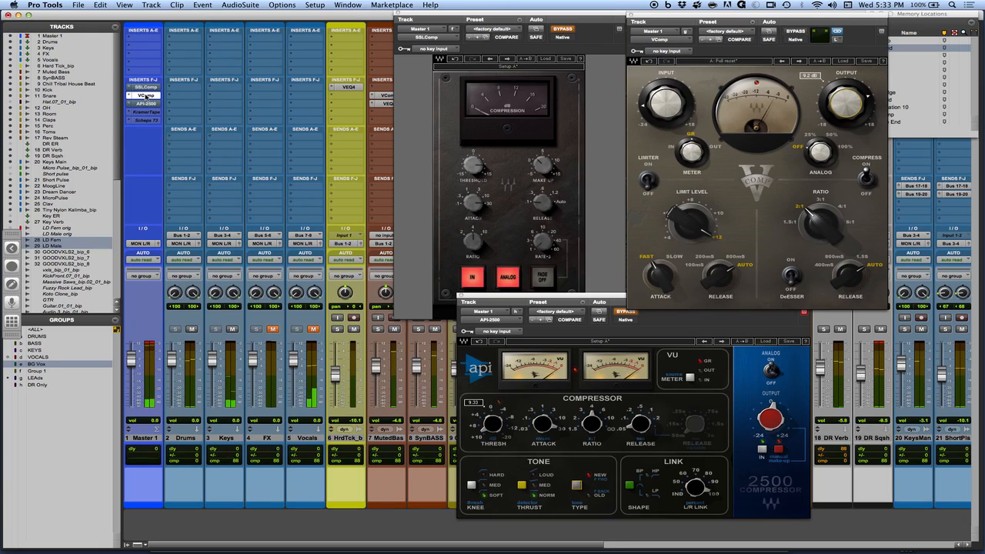
pyautogui.keyDown('super'); pyautogui.click(146, 97); pyautogui.keyUp('super')
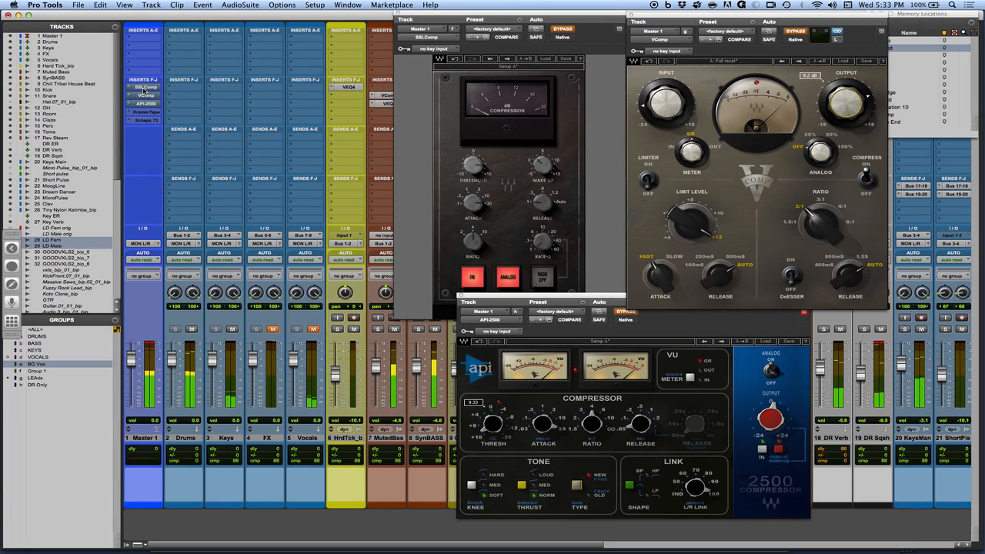
# Audition the SSLComp on Master 1 repeatedly against bypass, ending playback and saving the session.
pyautogui.keyDown('super'); pyautogui.click(144, 88); pyautogui.keyUp('super')
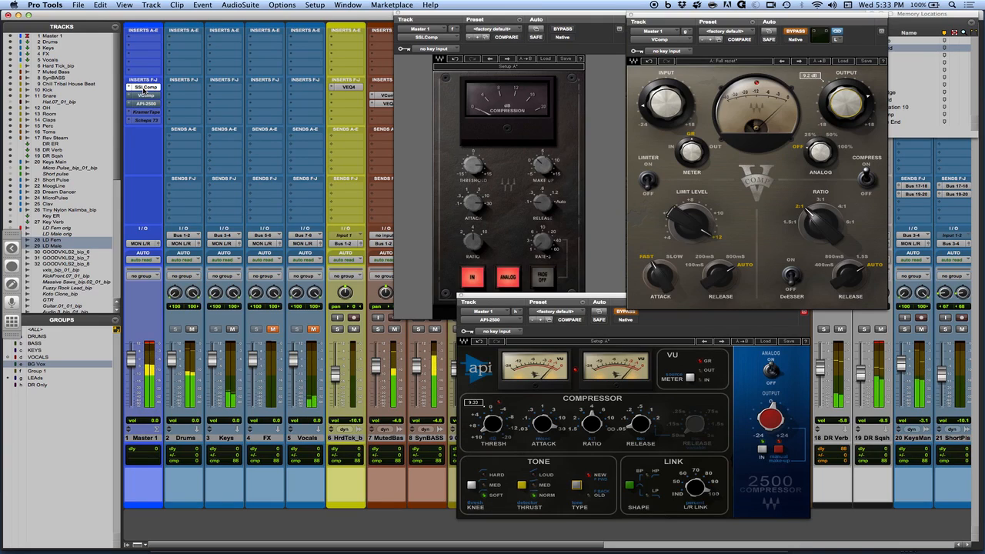
pyautogui.keyDown('super'); pyautogui.click(145, 88); pyautogui.keyUp('super')
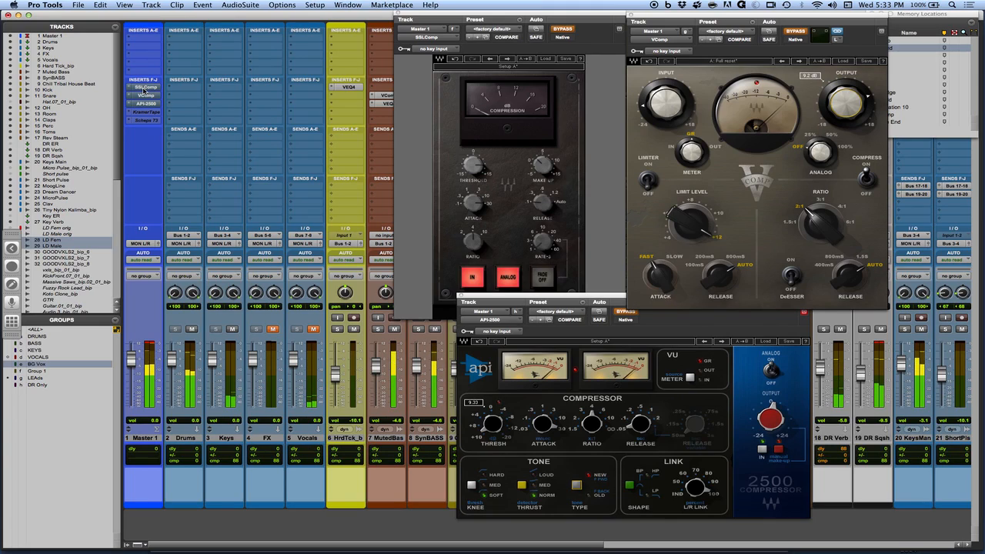
pyautogui.keyDown('super'); pyautogui.click(145, 87); pyautogui.keyUp('super')
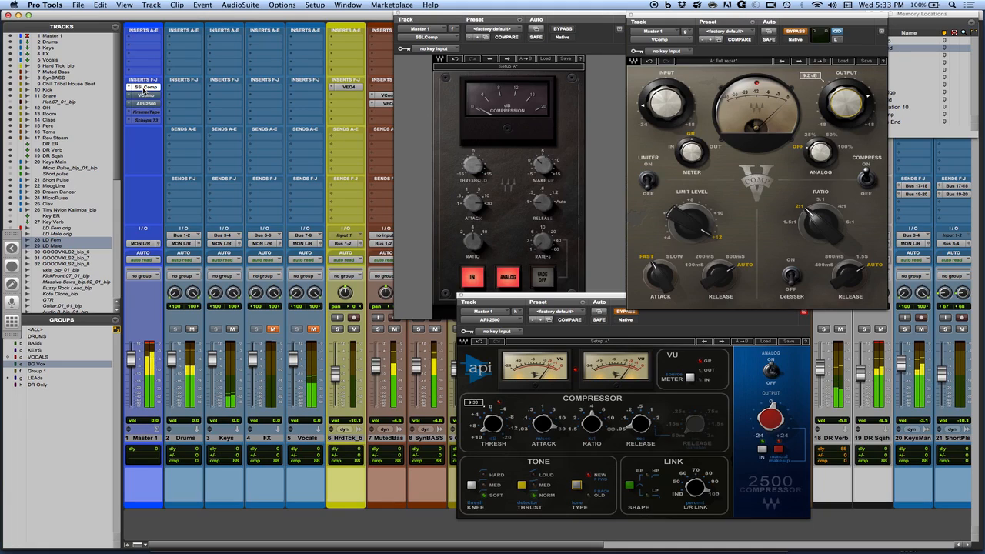
pyautogui.keyDown('super'); pyautogui.click(143, 90); pyautogui.keyUp('super')
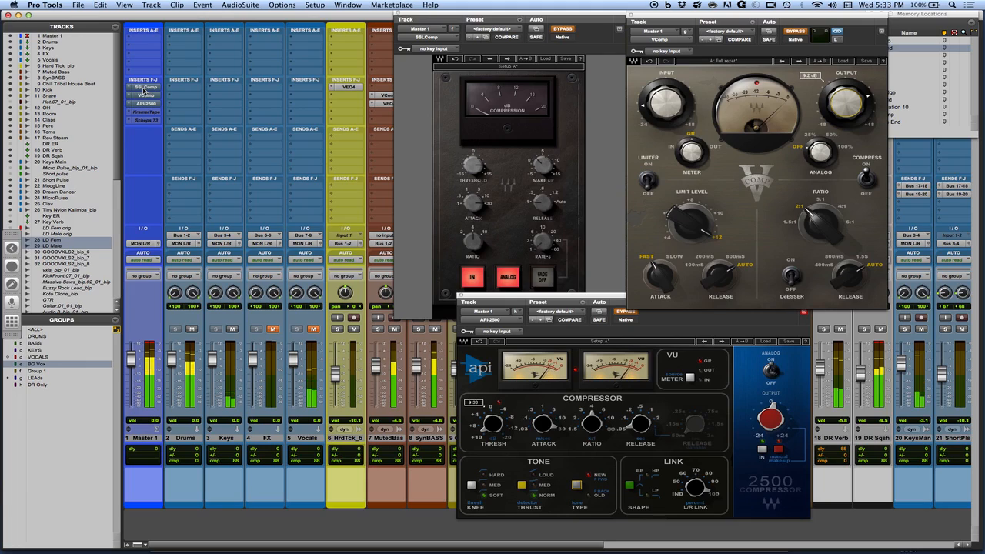
pyautogui.keyDown('super'); pyautogui.click(144, 90); pyautogui.keyUp('super')
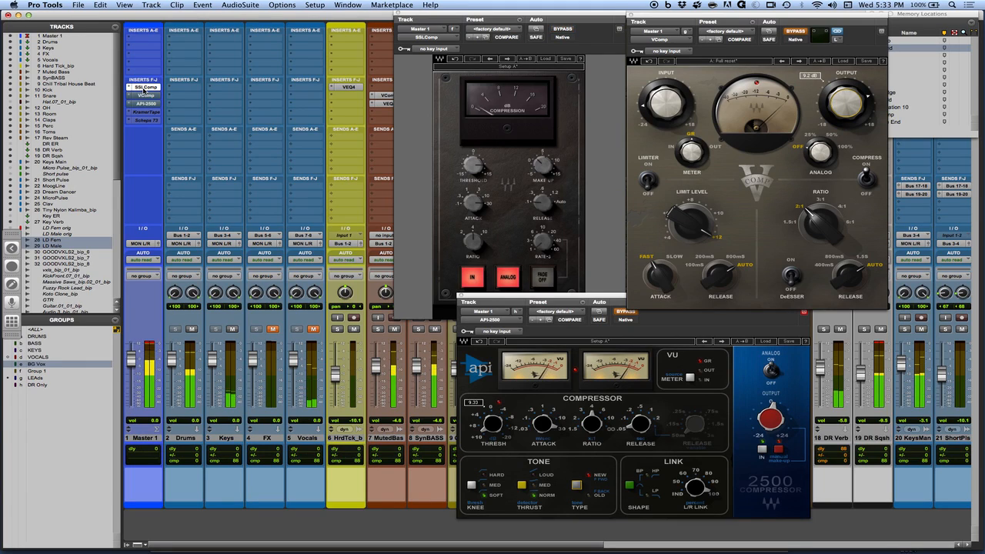
pyautogui.press('space')
pyautogui.press('super+s')
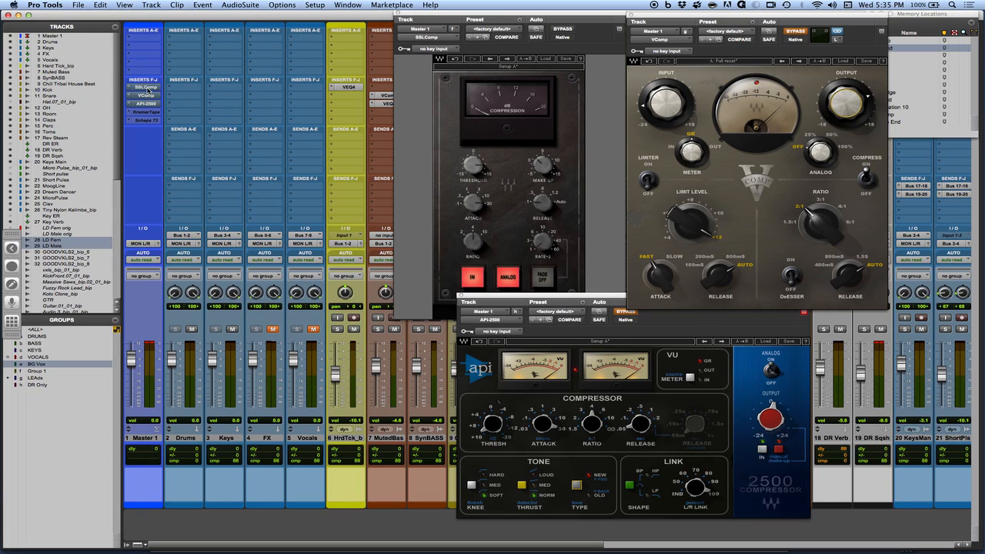
# Switch to PowerPoint and start the slide show of MWM Episode 55.pptx.
pyautogui.press('super+Tab')
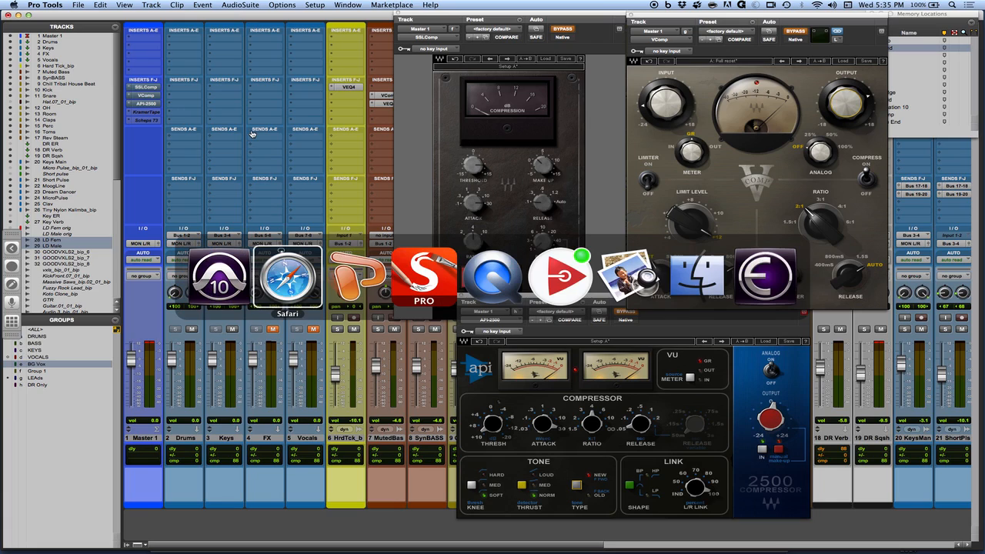
pyautogui.press('super+Tab')
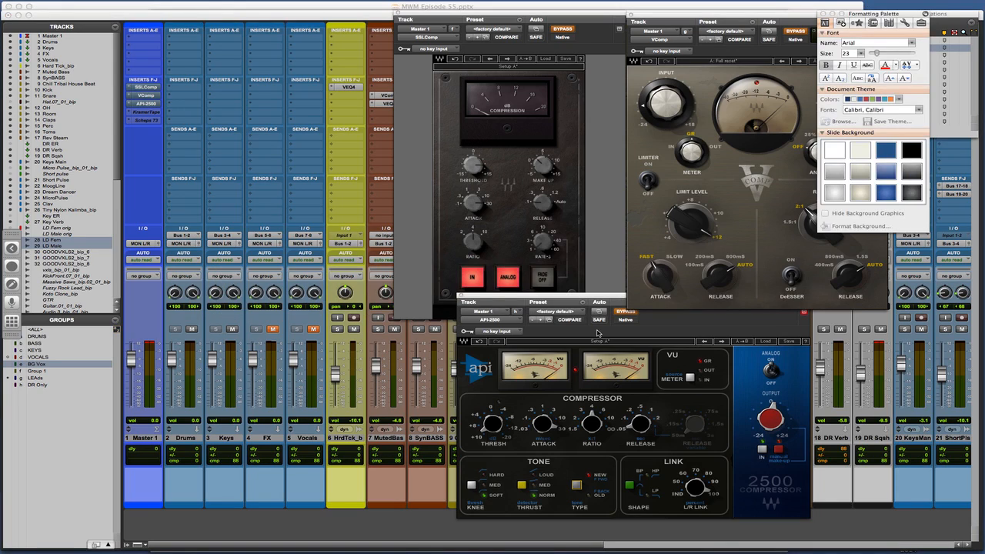
pyautogui.press('super+shift+Return')
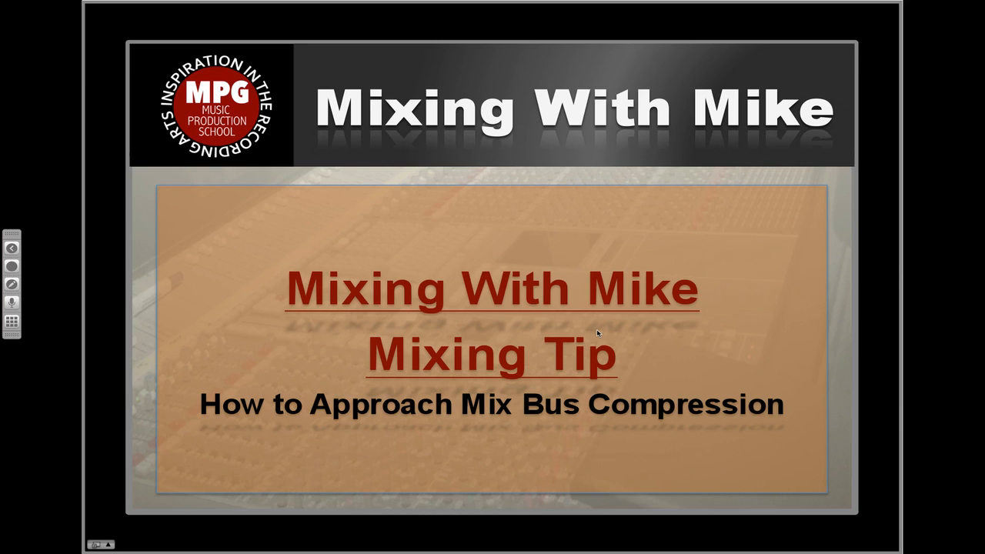